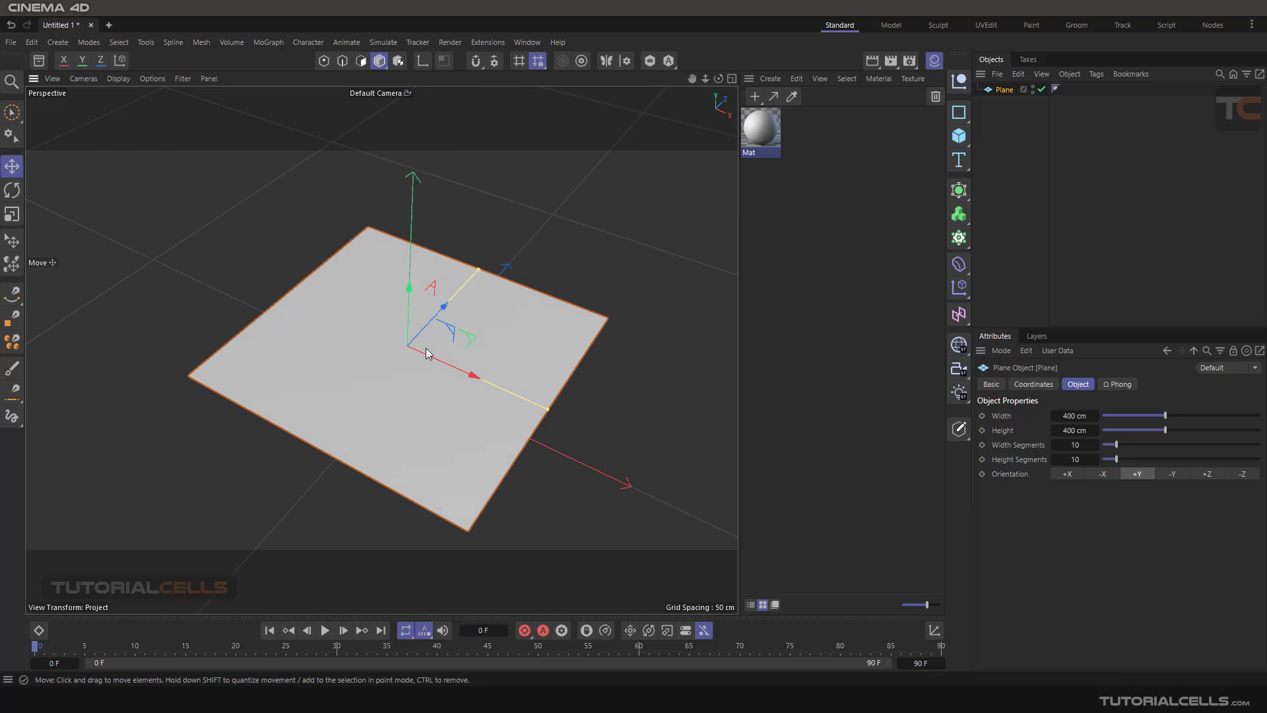
# Apply the Mat material to the plane and render the view to preview its bump relief.
pyautogui.keyDown('alt'); pyautogui.moveTo(424, 347); pyautogui.dragTo(400, 298, button='middle'); pyautogui.keyUp('alt')
pyautogui.scroll(-1, 400, 299)
pyautogui.keyDown('alt'); pyautogui.moveTo(400, 300); pyautogui.dragTo(419, 330); pyautogui.keyUp('alt')
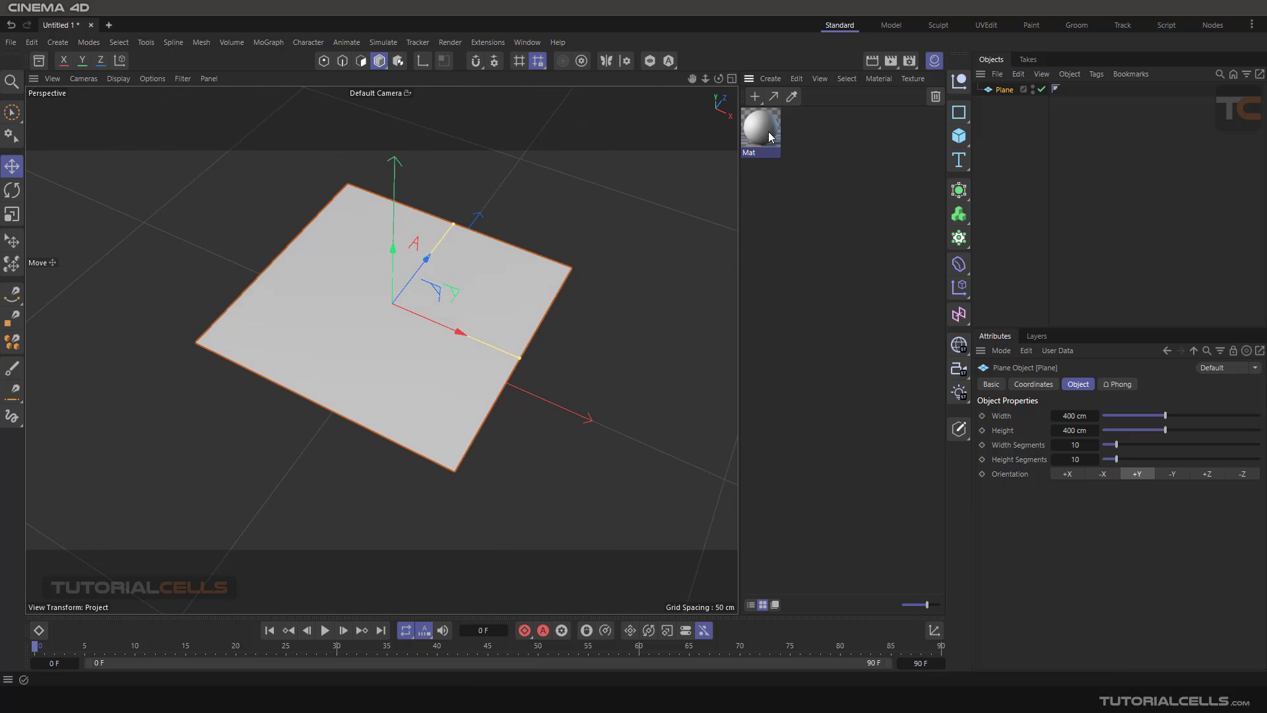
pyautogui.moveTo(770, 136); pyautogui.dragTo(501, 280)
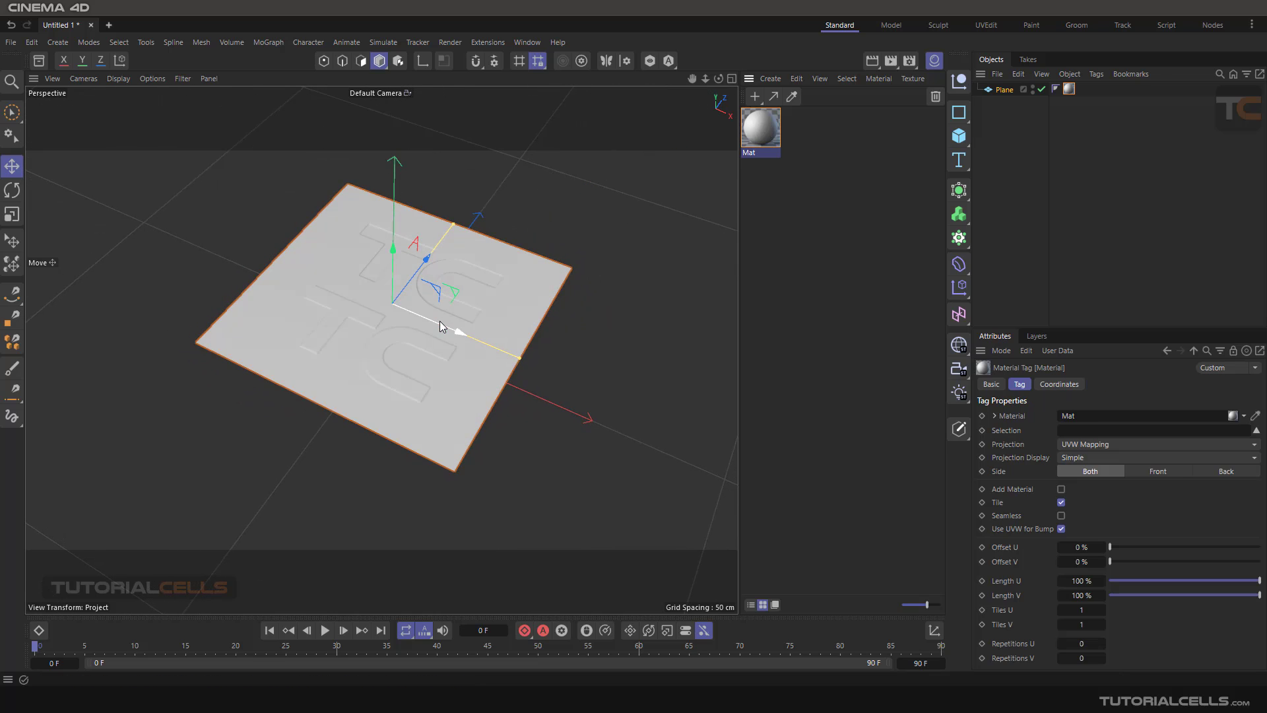
pyautogui.scroll(2, 431, 315)
pyautogui.scroll(1, 398, 334)
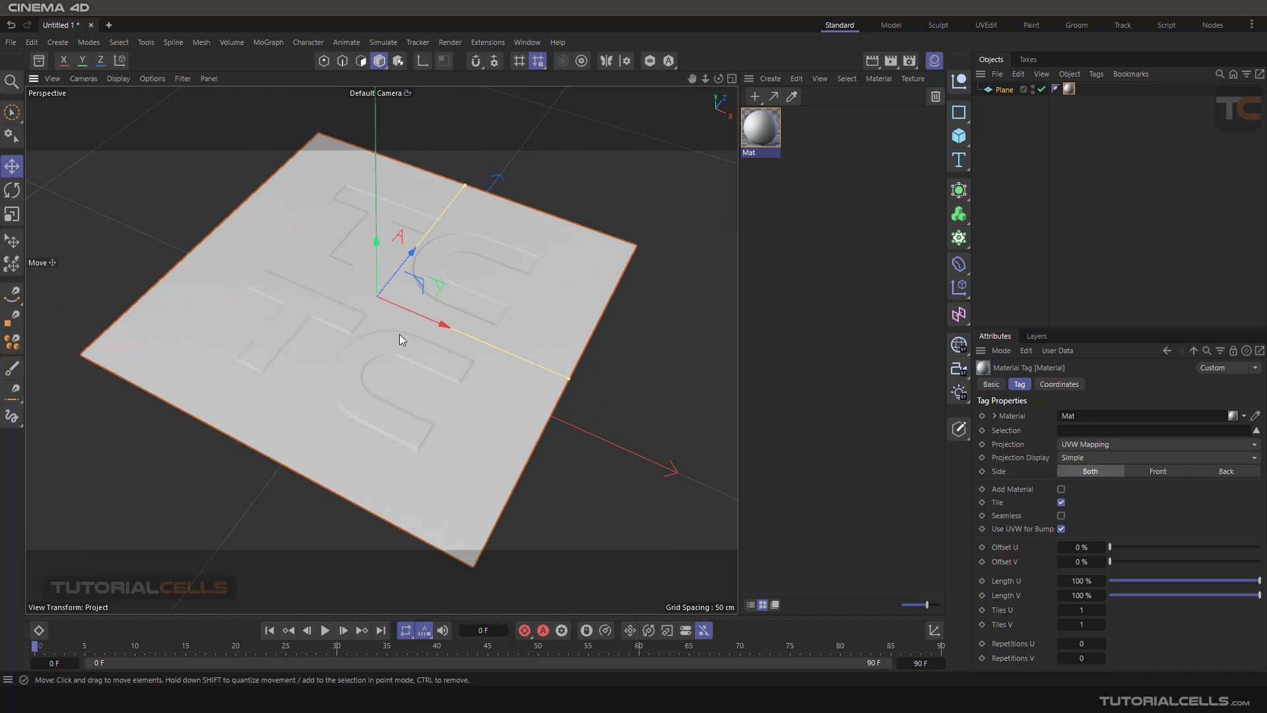
pyautogui.moveTo(418, 374)
pyautogui.keyDown('alt'); pyautogui.mouseDown()
pyautogui.moveTo(378, 314)
pyautogui.moveTo(419, 362)
pyautogui.mouseUp(); pyautogui.keyUp('alt')
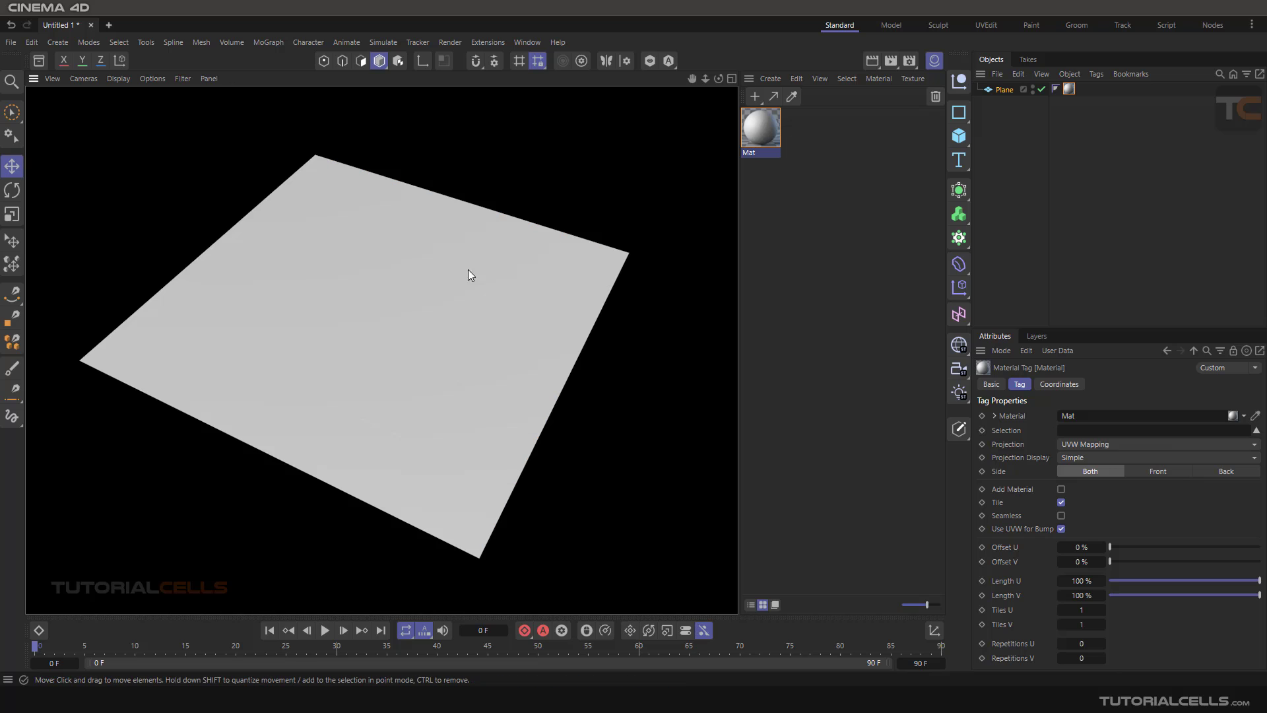
pyautogui.moveTo(551, 314)
pyautogui.keyDown('alt'); pyautogui.mouseDown()
pyautogui.moveTo(530, 289)
pyautogui.moveTo(543, 320)
pyautogui.mouseUp(); pyautogui.keyUp('alt')
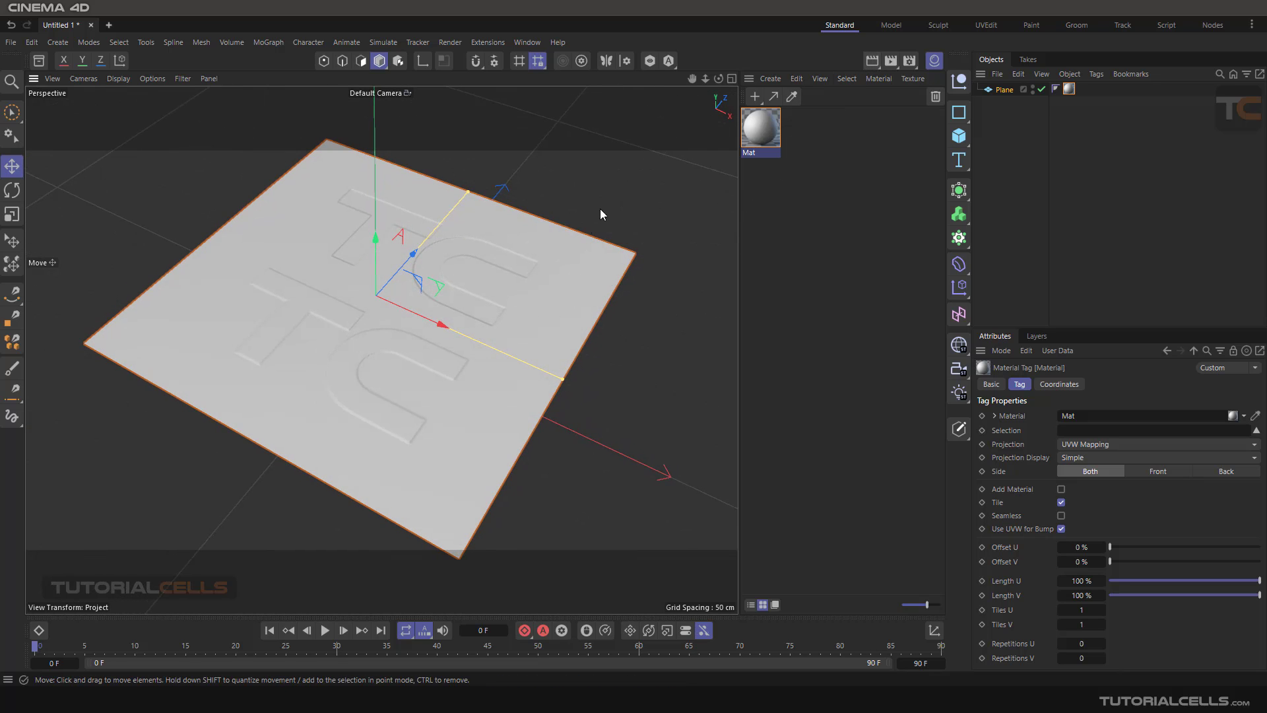
pyautogui.keyDown('alt'); pyautogui.moveTo(600, 208); pyautogui.dragTo(578, 232); pyautogui.keyUp('alt')
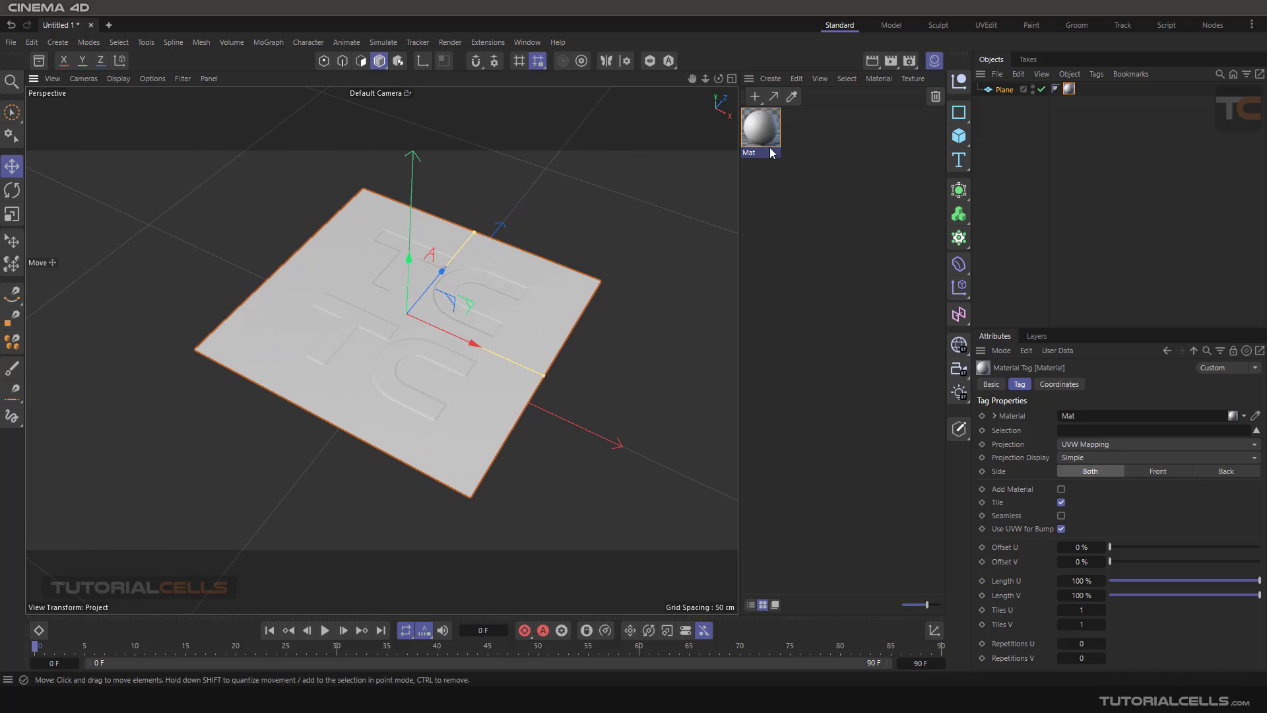
# Add an Omni light and move it up above the plane, out past its back-left edge.
pyautogui.click(959, 393)
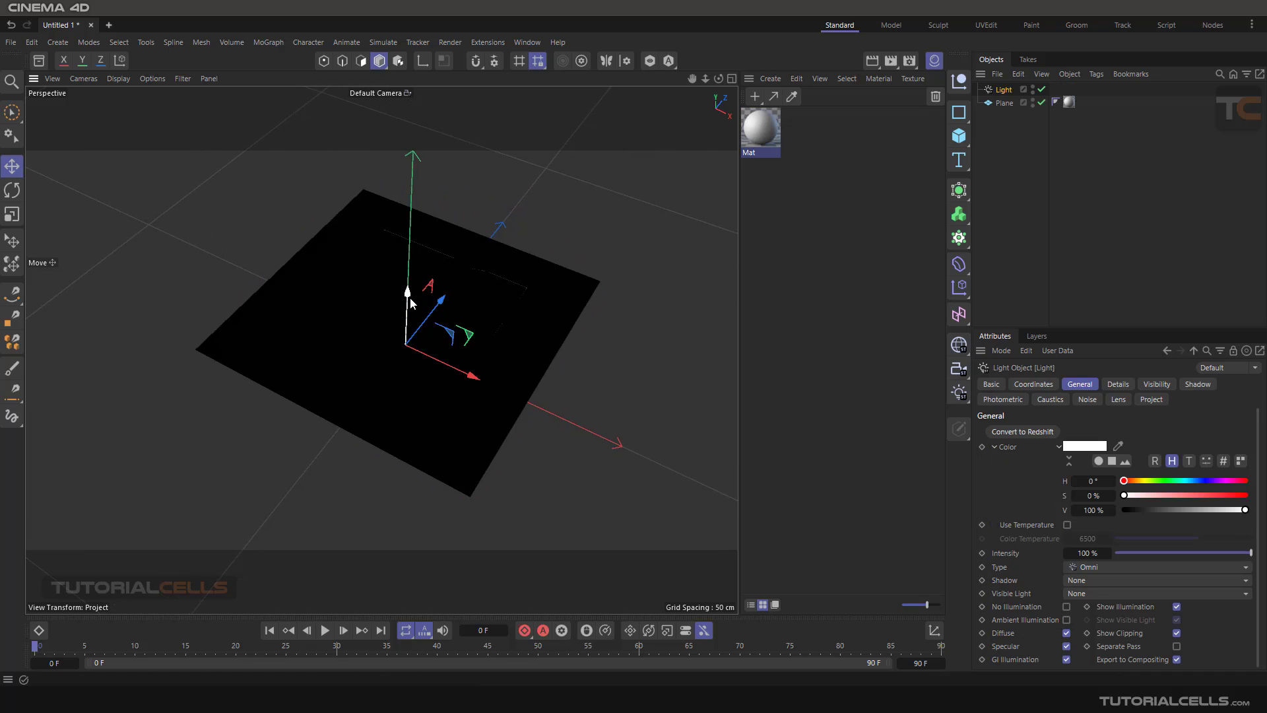
pyautogui.moveTo(410, 297); pyautogui.dragTo(398, 200)
pyautogui.moveTo(476, 241); pyautogui.dragTo(321, 182)
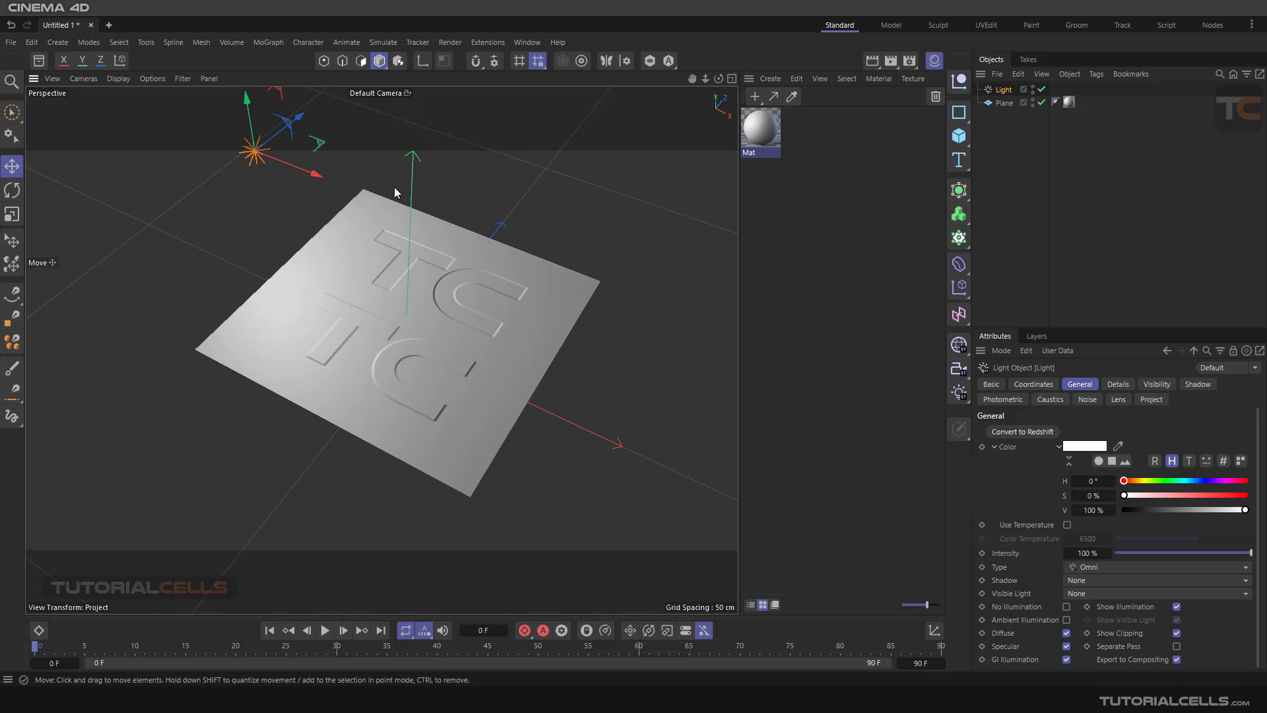
# Render the viewport from a distance and close up, and examine the lit TC relief from a low angle.
pyautogui.click(872, 61)
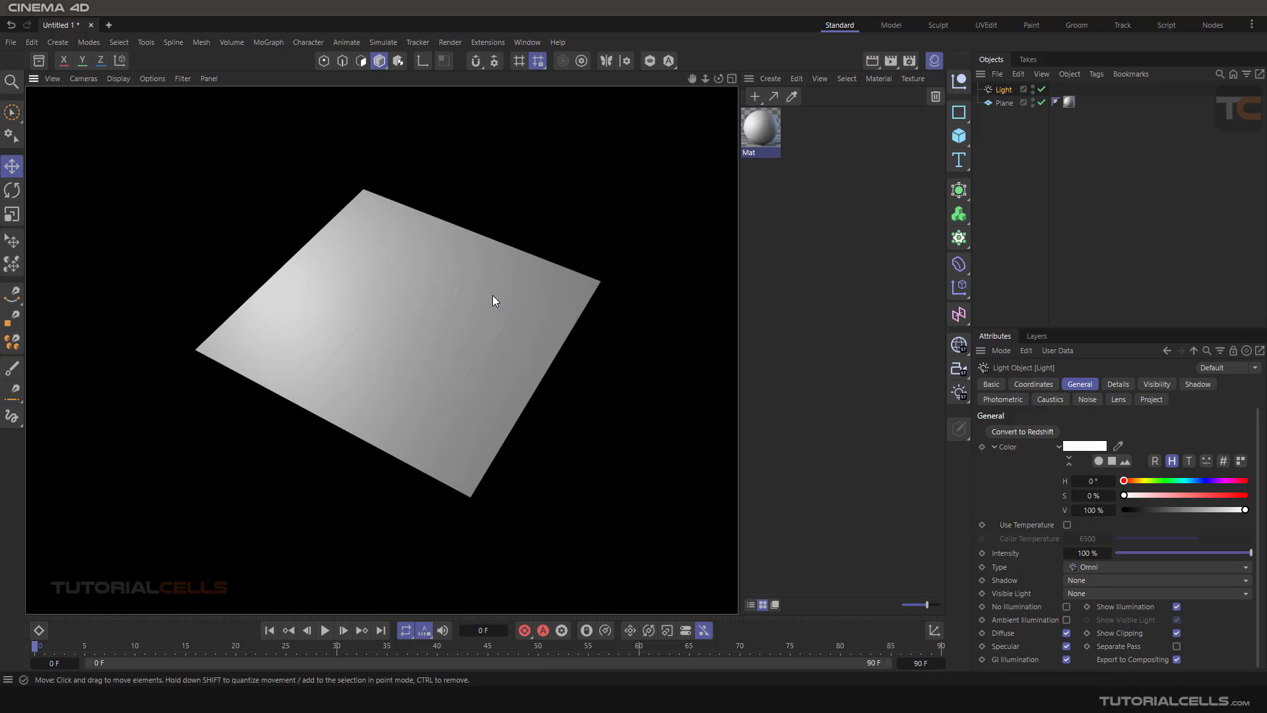
pyautogui.scroll(5, 457, 323)
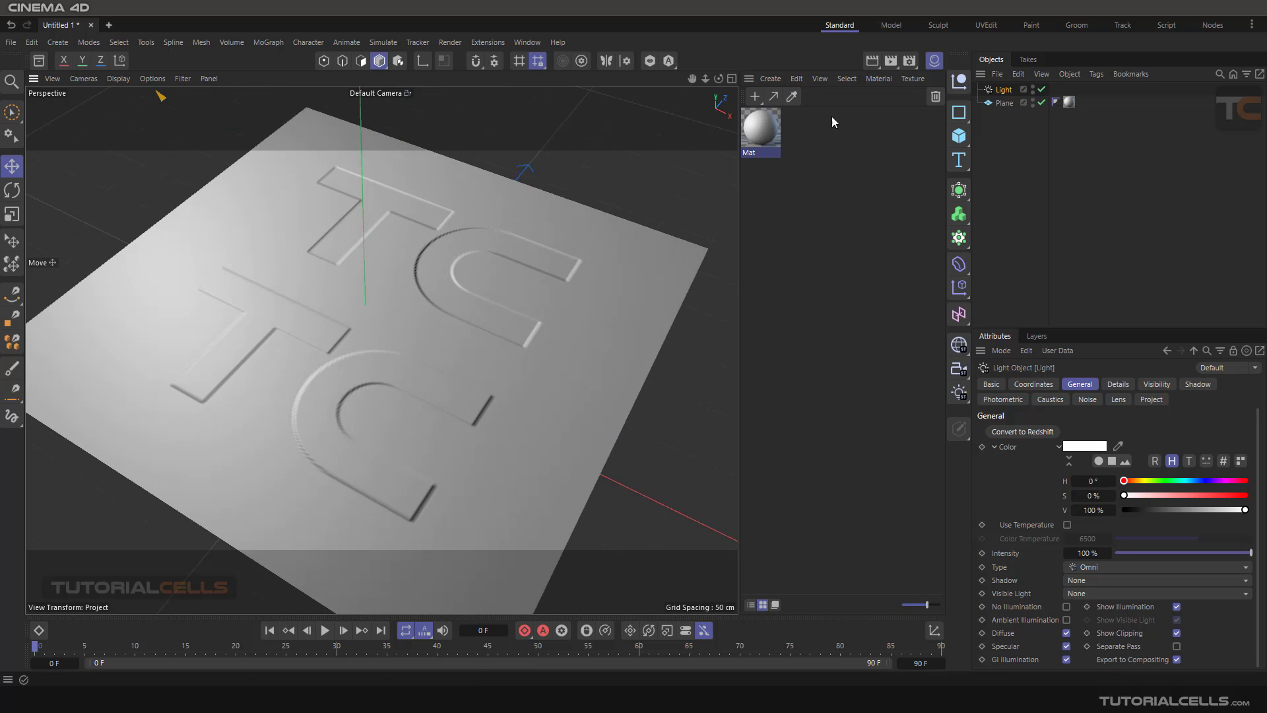
pyautogui.click(872, 61)
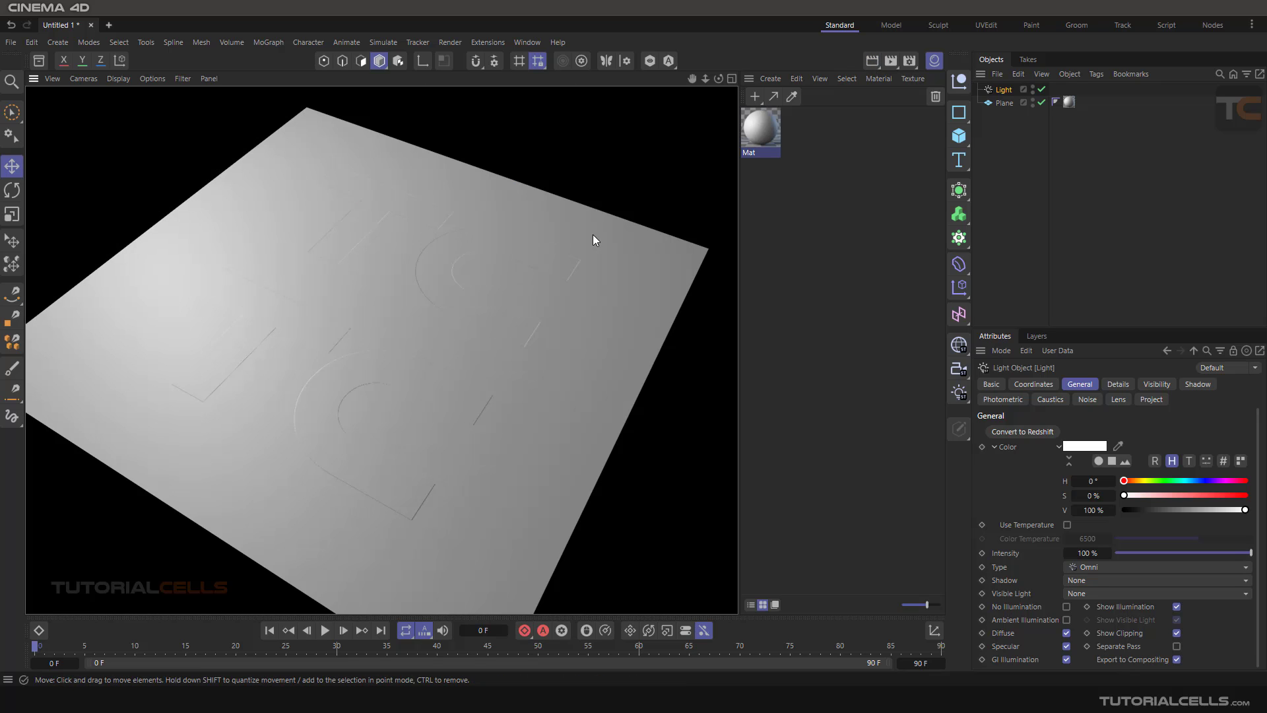
pyautogui.click(558, 272)
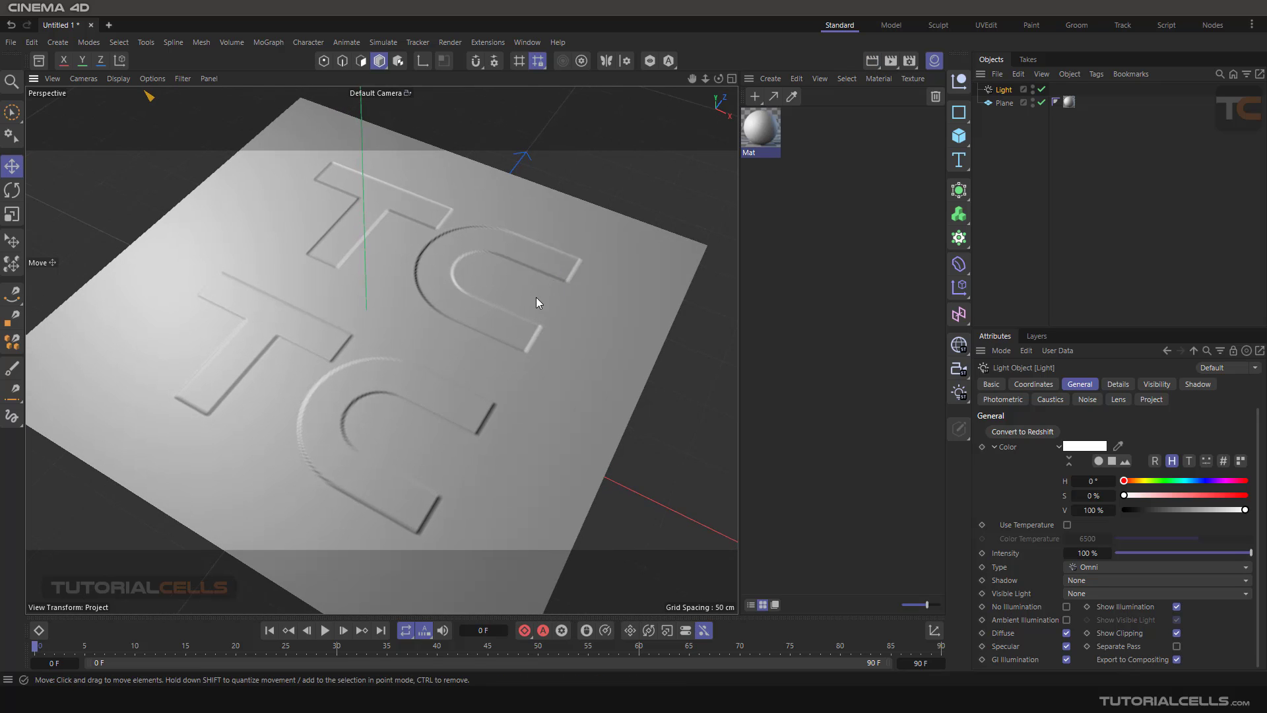
pyautogui.scroll(-1, 489, 285)
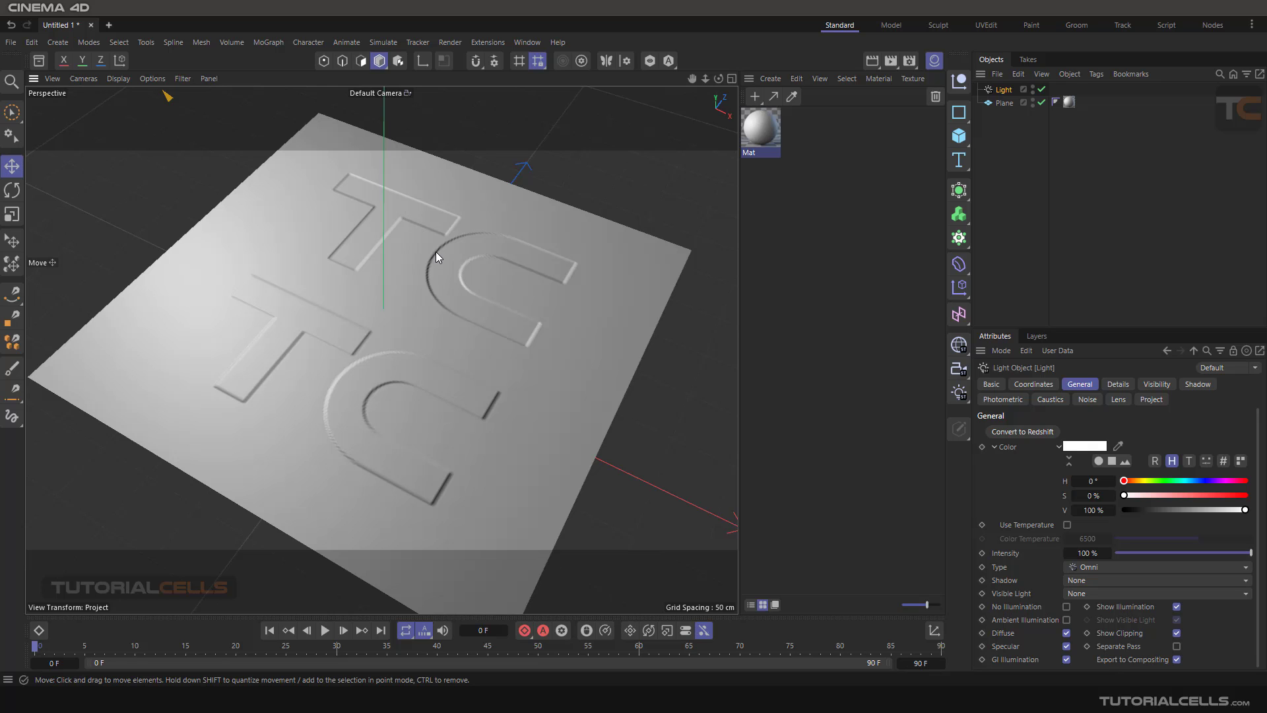
pyautogui.keyDown('alt'); pyautogui.moveTo(436, 252); pyautogui.dragTo(424, 204); pyautogui.keyUp('alt')
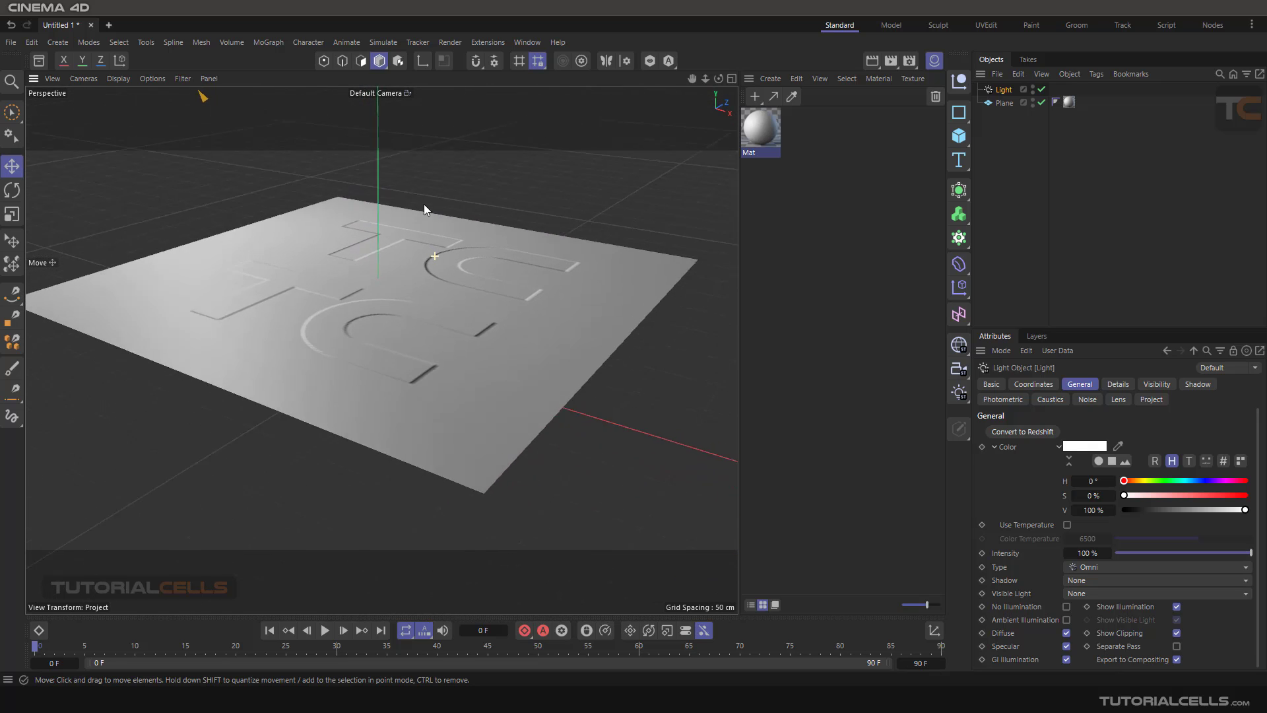
pyautogui.scroll(5, 425, 251)
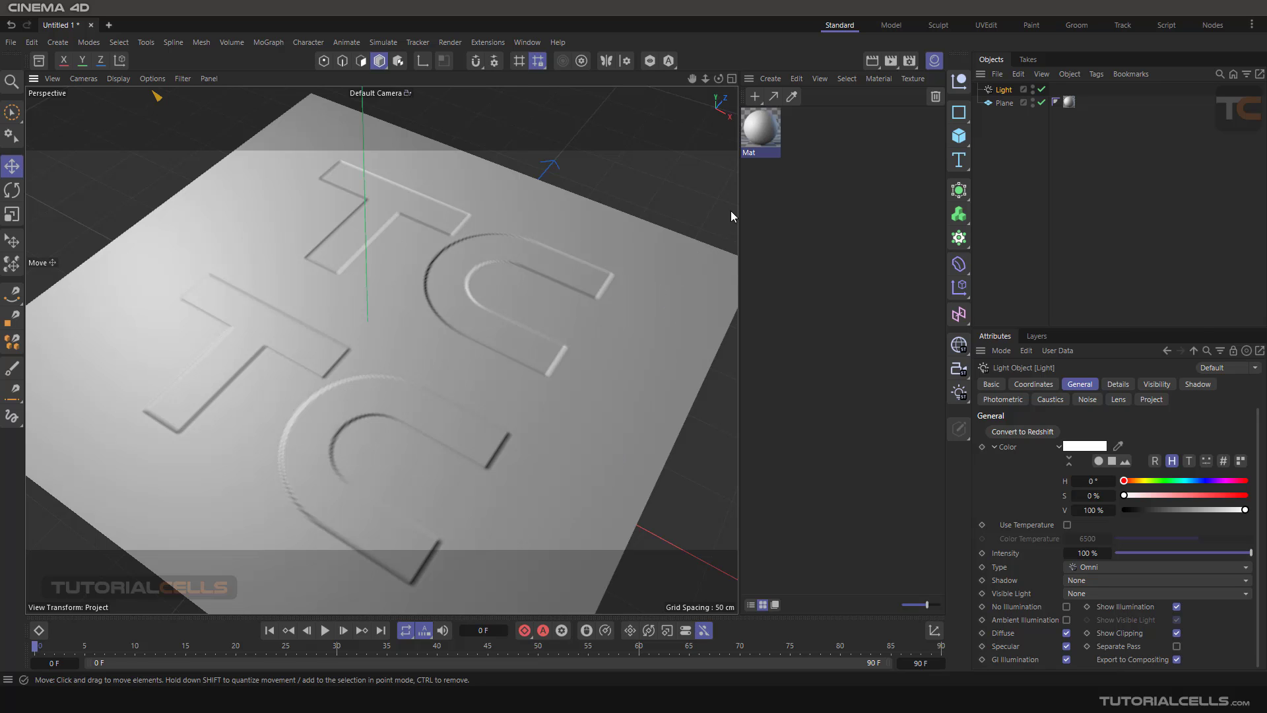
# Open the Mat material for editing, raise its Bump strength to 100%, and render the view.
pyautogui.doubleClick(764, 145)
pyautogui.moveTo(844, 137); pyautogui.dragTo(740, 99)
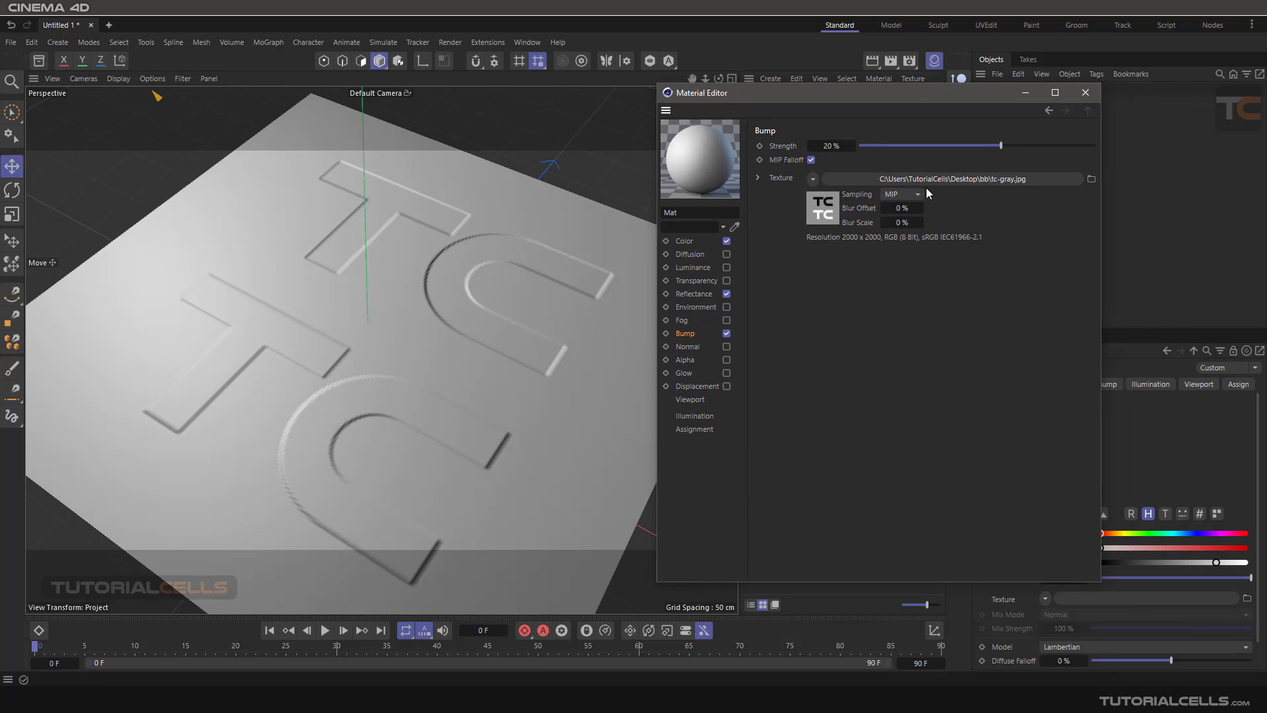
pyautogui.moveTo(999, 151); pyautogui.dragTo(1108, 145)
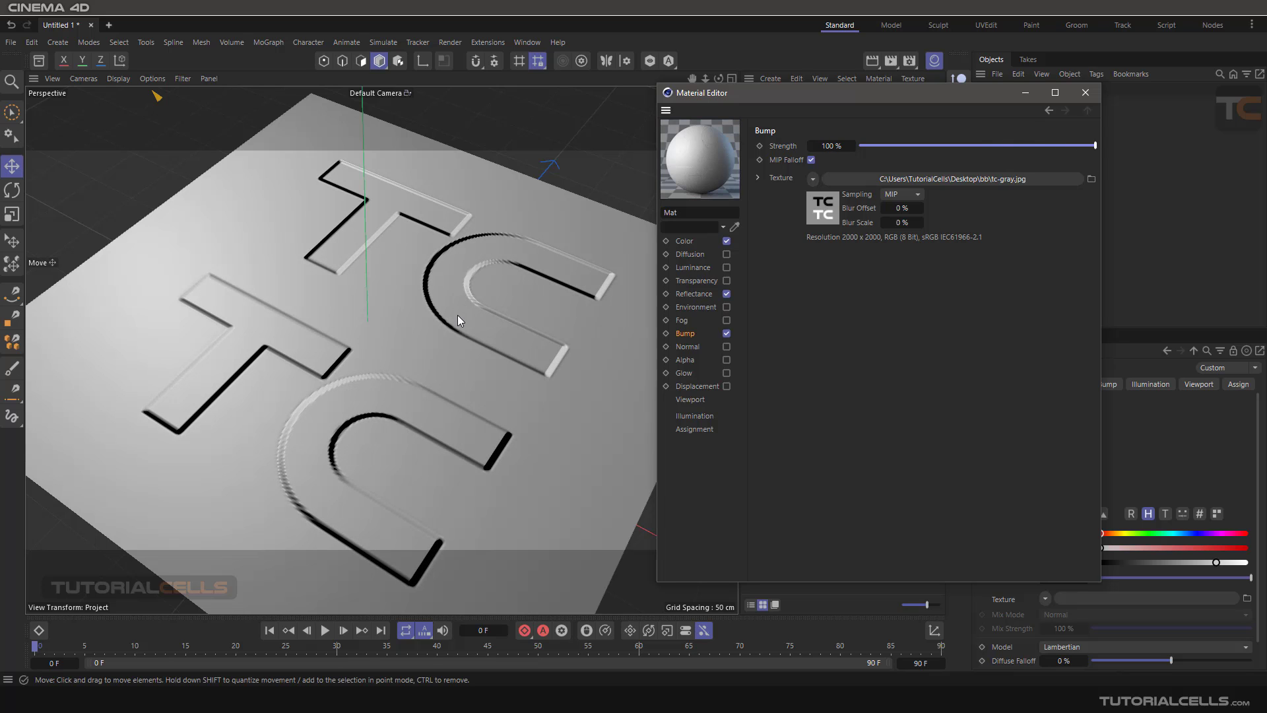
pyautogui.keyDown('alt'); pyautogui.moveTo(457, 315); pyautogui.dragTo(446, 285); pyautogui.keyUp('alt')
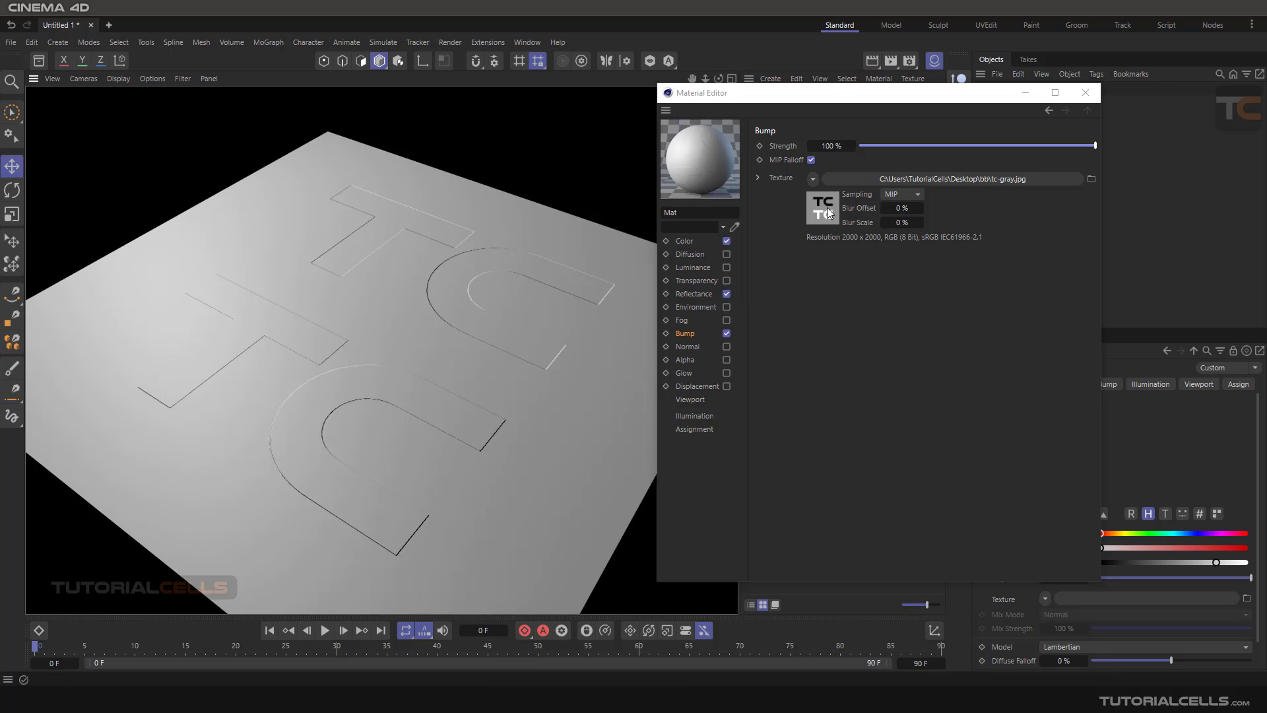
# Replace the Bump channel's image texture with a Noise shader.
pyautogui.click(812, 179)
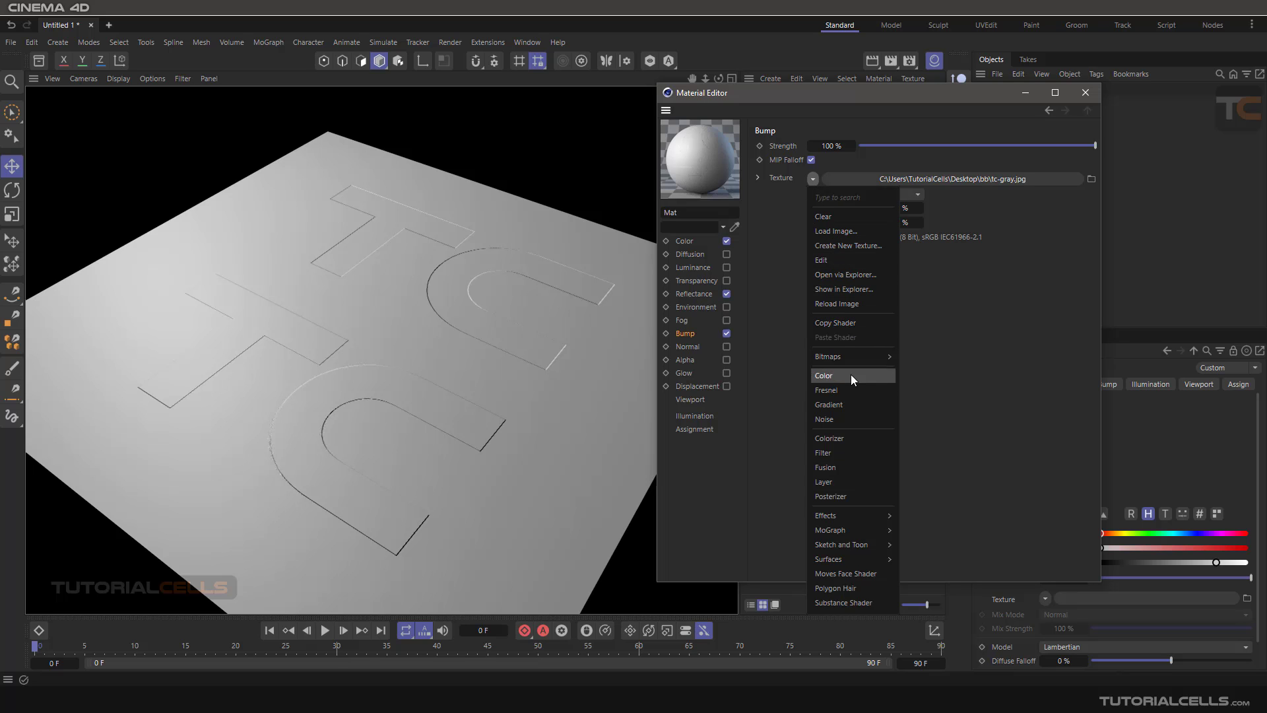
pyautogui.click(854, 420)
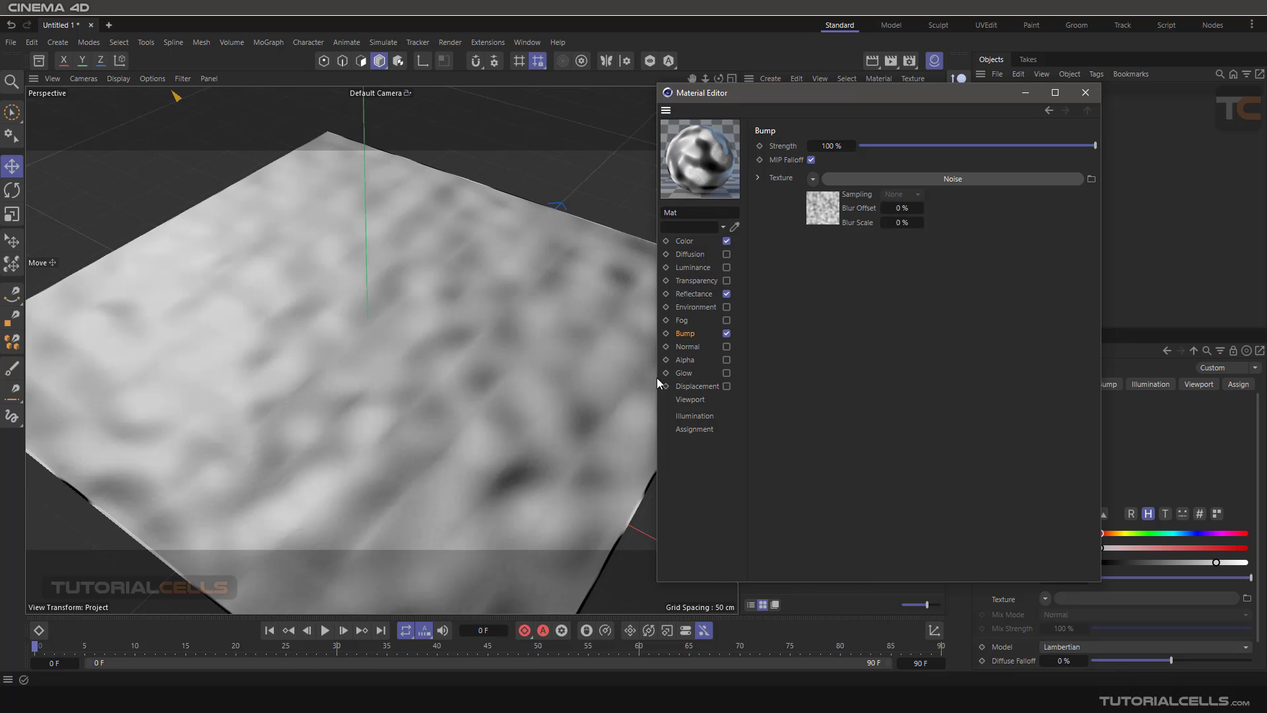
pyautogui.scroll(-3, 505, 342)
pyautogui.keyDown('alt'); pyautogui.moveTo(505, 342); pyautogui.dragTo(505, 337); pyautogui.keyUp('alt')
# Set the Noise shader's contrast to 100% and the Bump channel's strength to 63%.
pyautogui.click(878, 178)
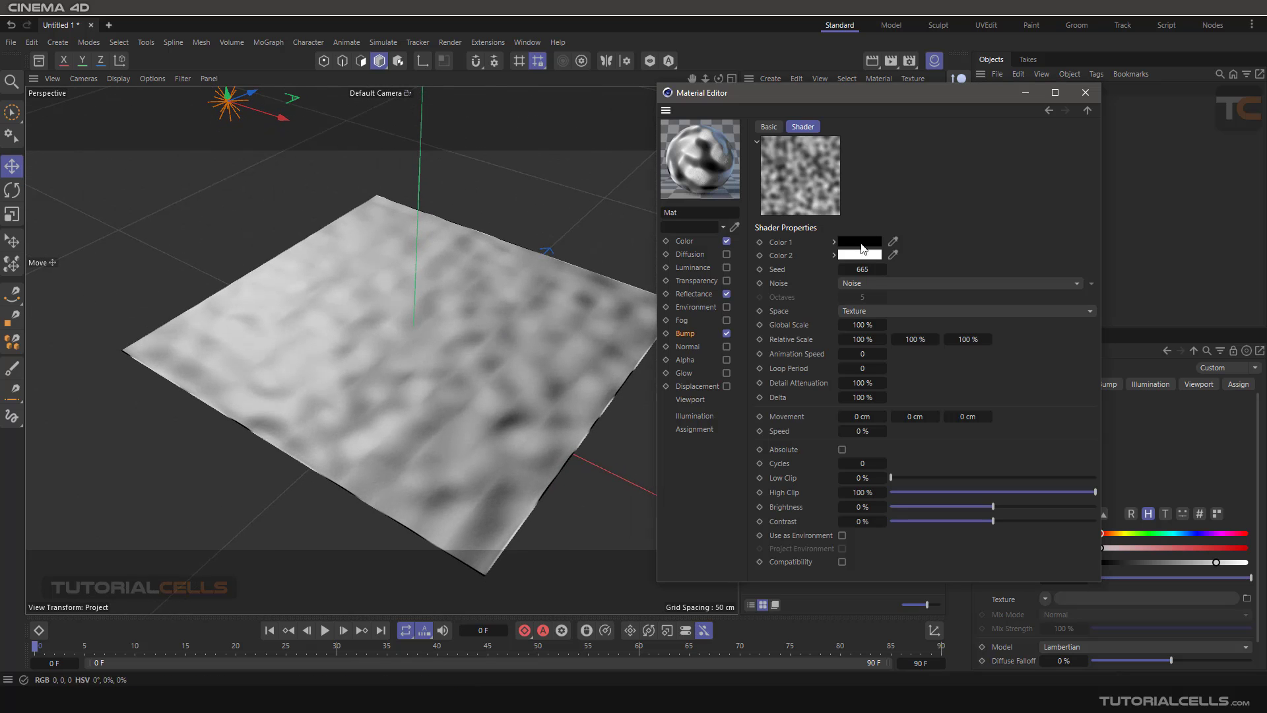
pyautogui.moveTo(1005, 521); pyautogui.dragTo(1095, 521)
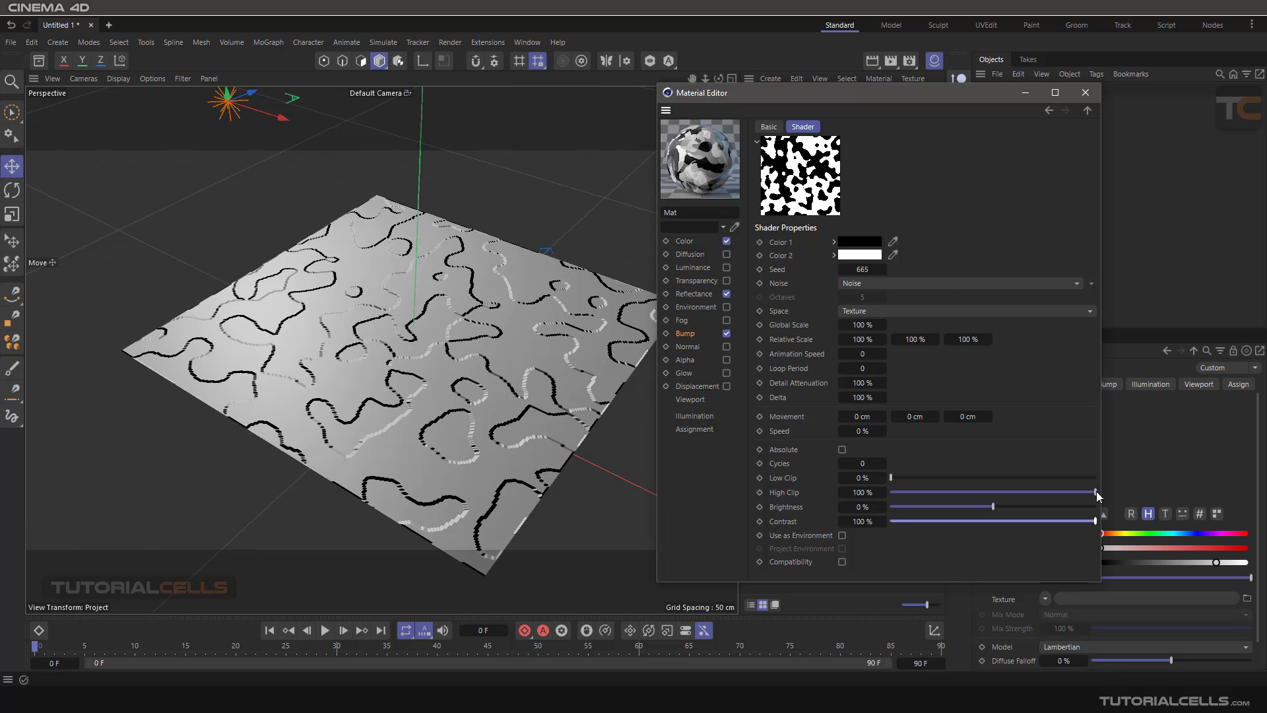
pyautogui.moveTo(495, 331)
pyautogui.keyDown('alt'); pyautogui.mouseDown()
pyautogui.moveTo(503, 378)
pyautogui.moveTo(499, 351)
pyautogui.mouseUp(); pyautogui.keyUp('alt')
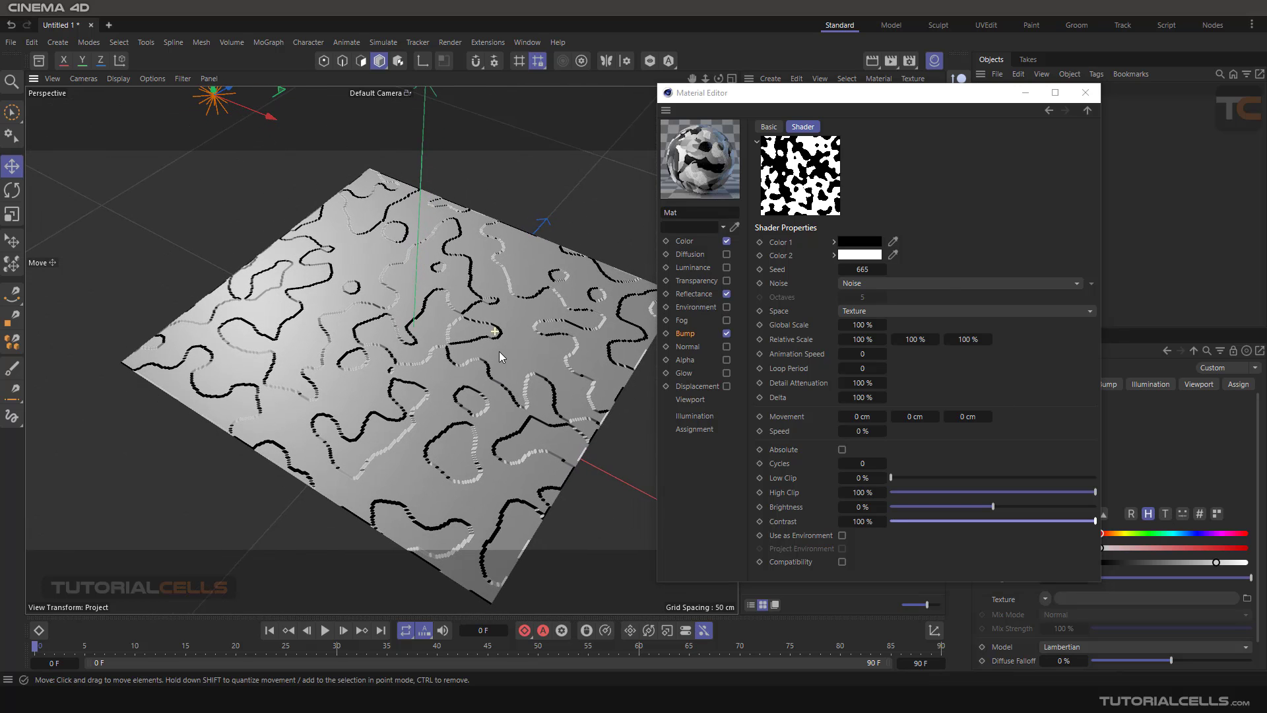
pyautogui.click(686, 334)
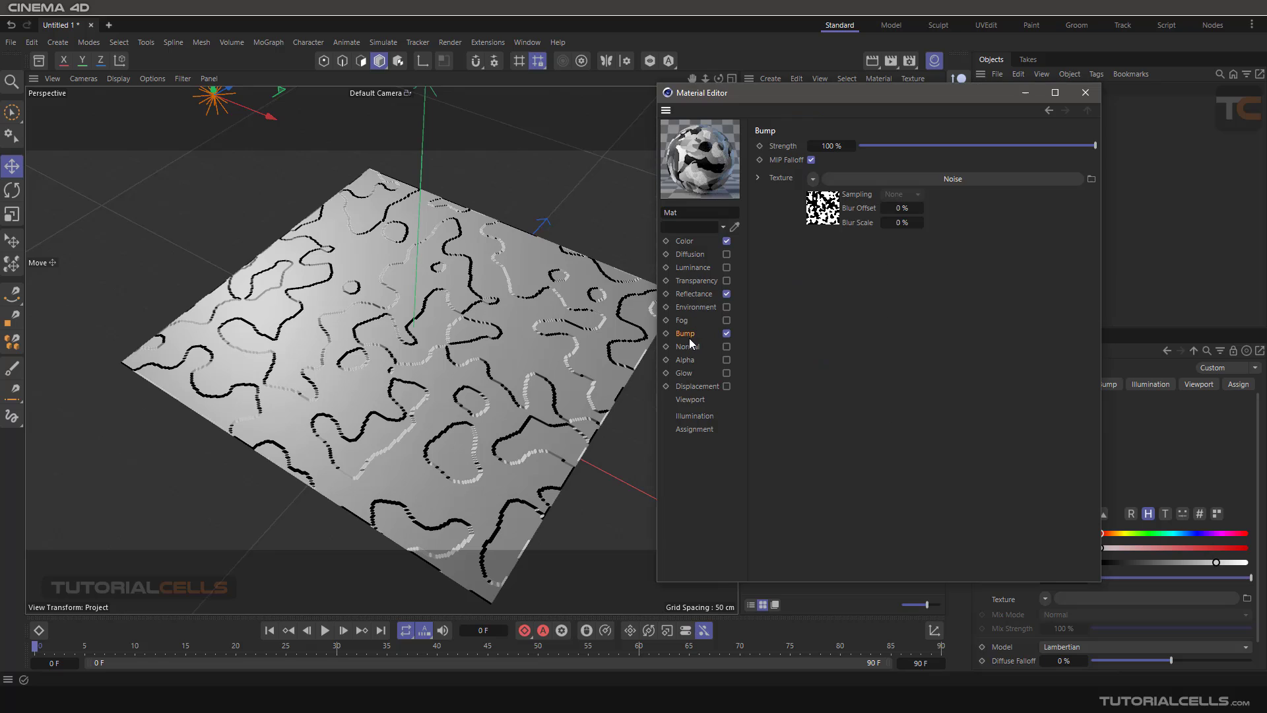
pyautogui.moveTo(1096, 146); pyautogui.dragTo(1052, 144)
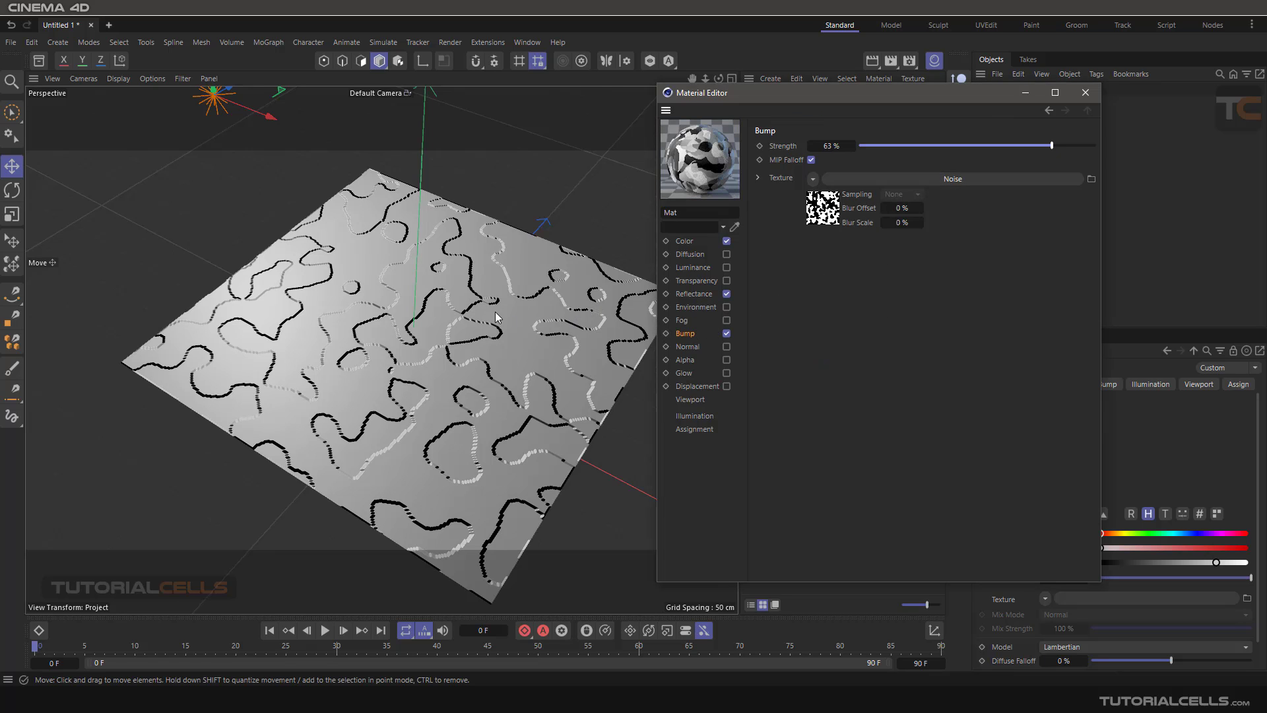
# View the Normal channel settings, then switch to File Explorer and examine the reference pictures images and 004350 in the bb folder.
pyautogui.click(683, 346)
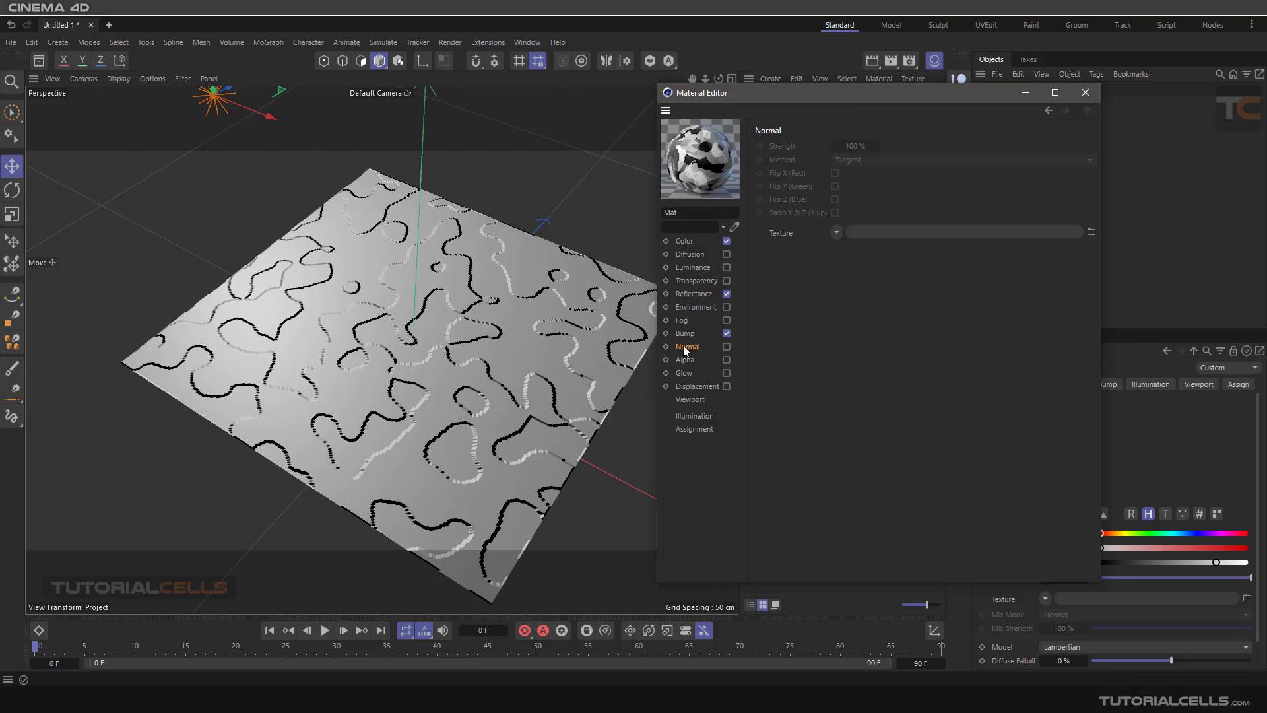
pyautogui.click(623, 699)
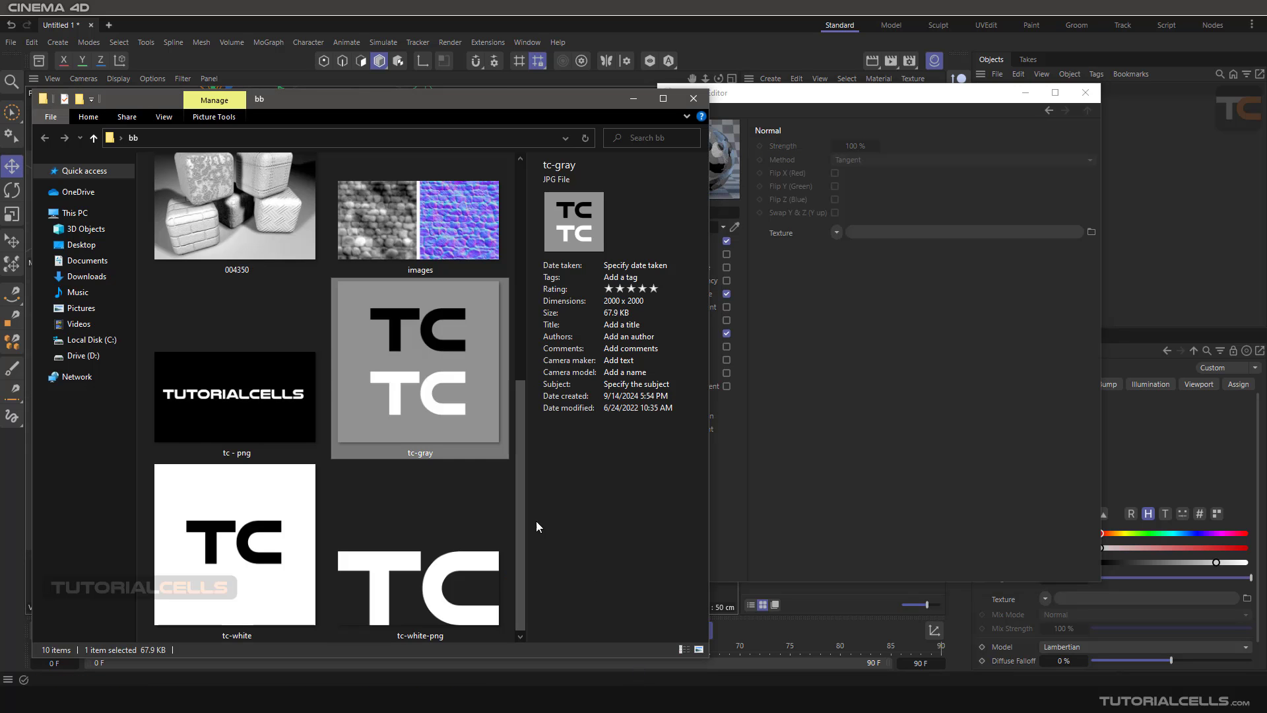
pyautogui.doubleClick(436, 223)
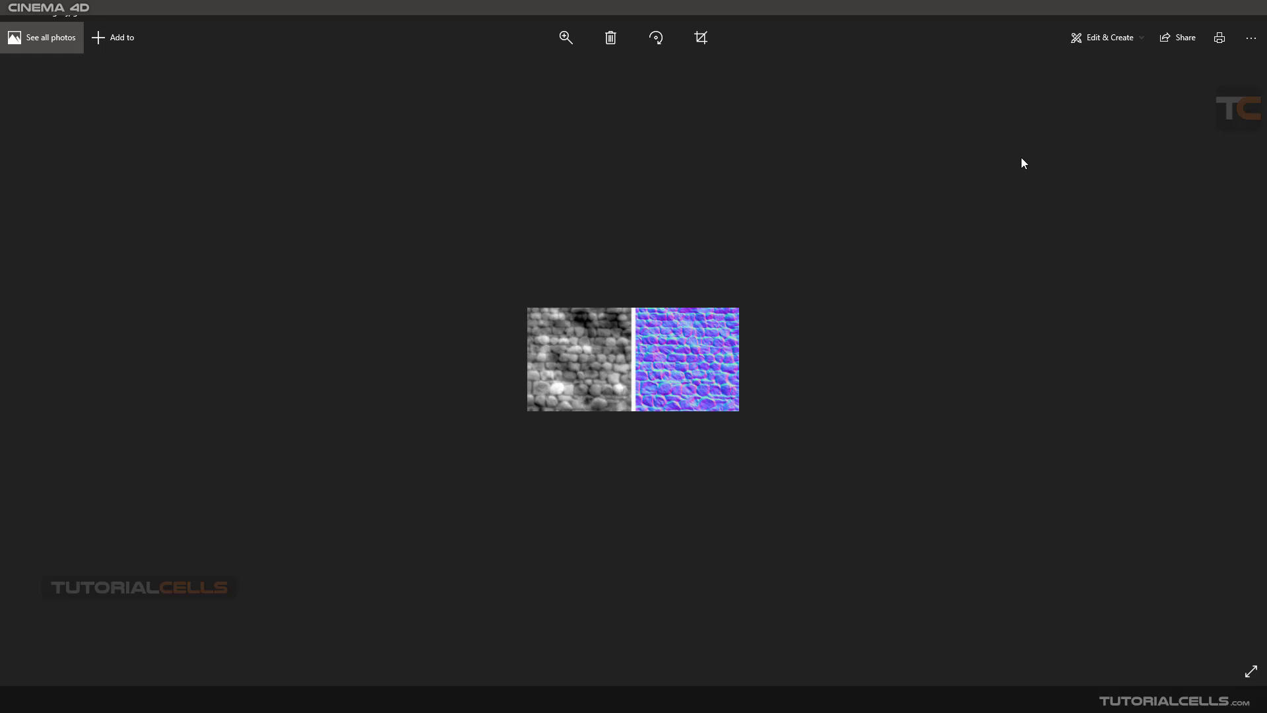
pyautogui.click(1249, 24)
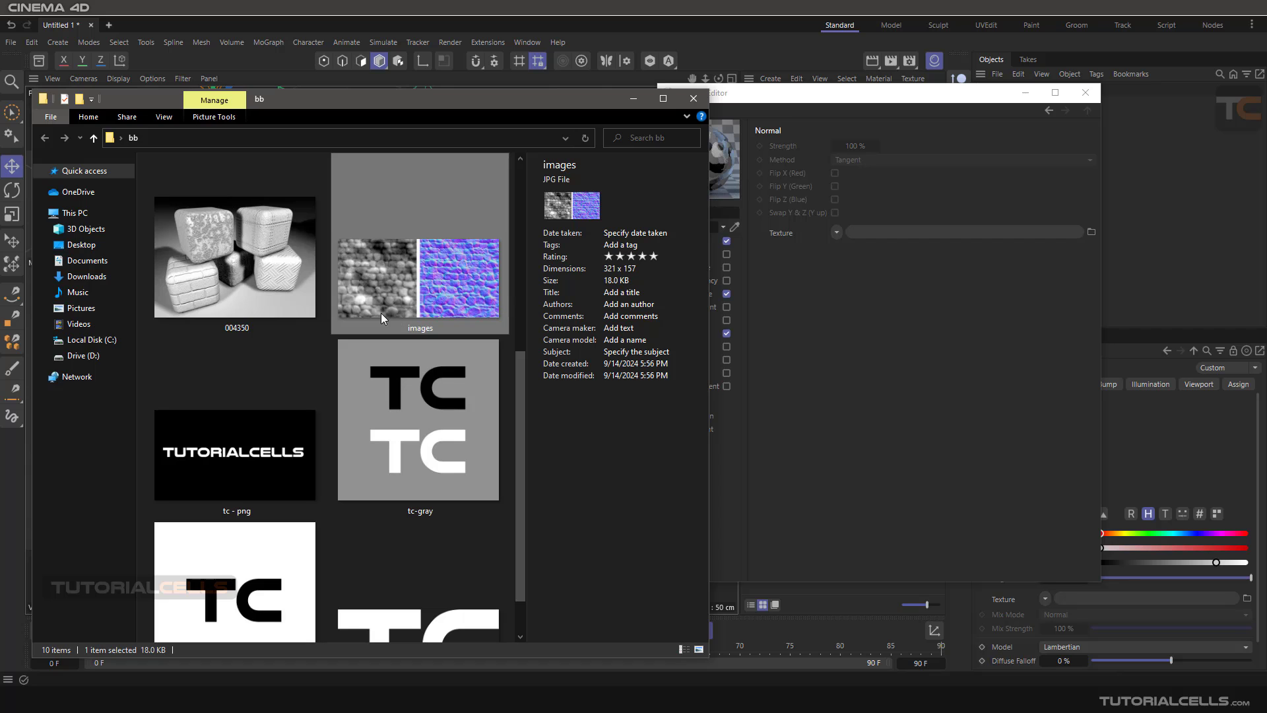
pyautogui.click(296, 263)
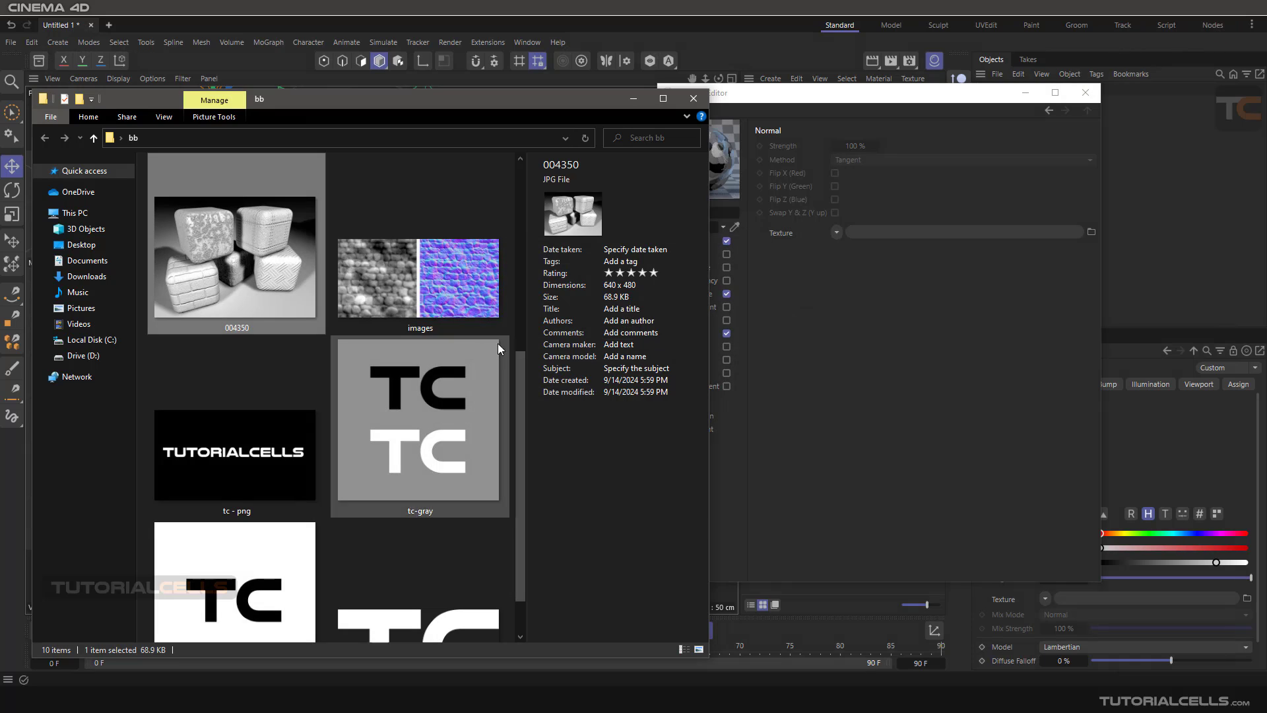
pyautogui.scroll(-1, 409, 343)
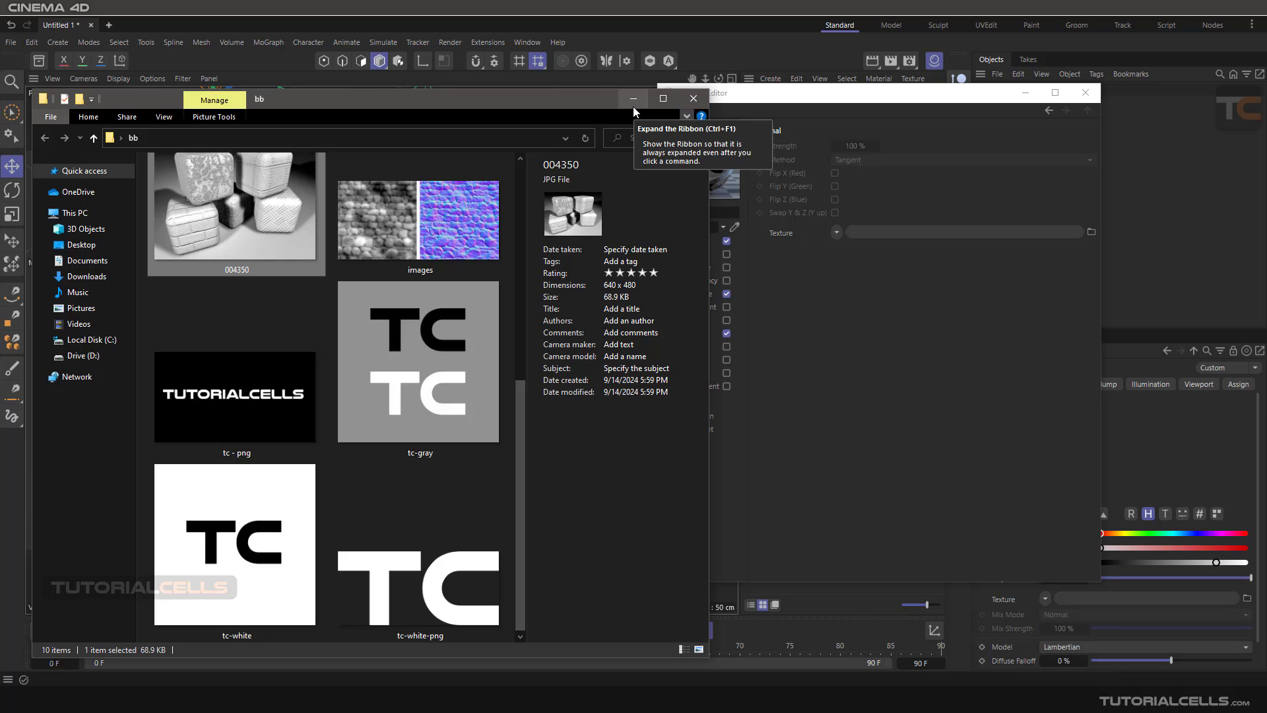
pyautogui.click(693, 99)
# Show the Bump channel's MIP Falloff option and view reference picture 004313 from the bb folder in File Explorer.
pyautogui.click(685, 335)
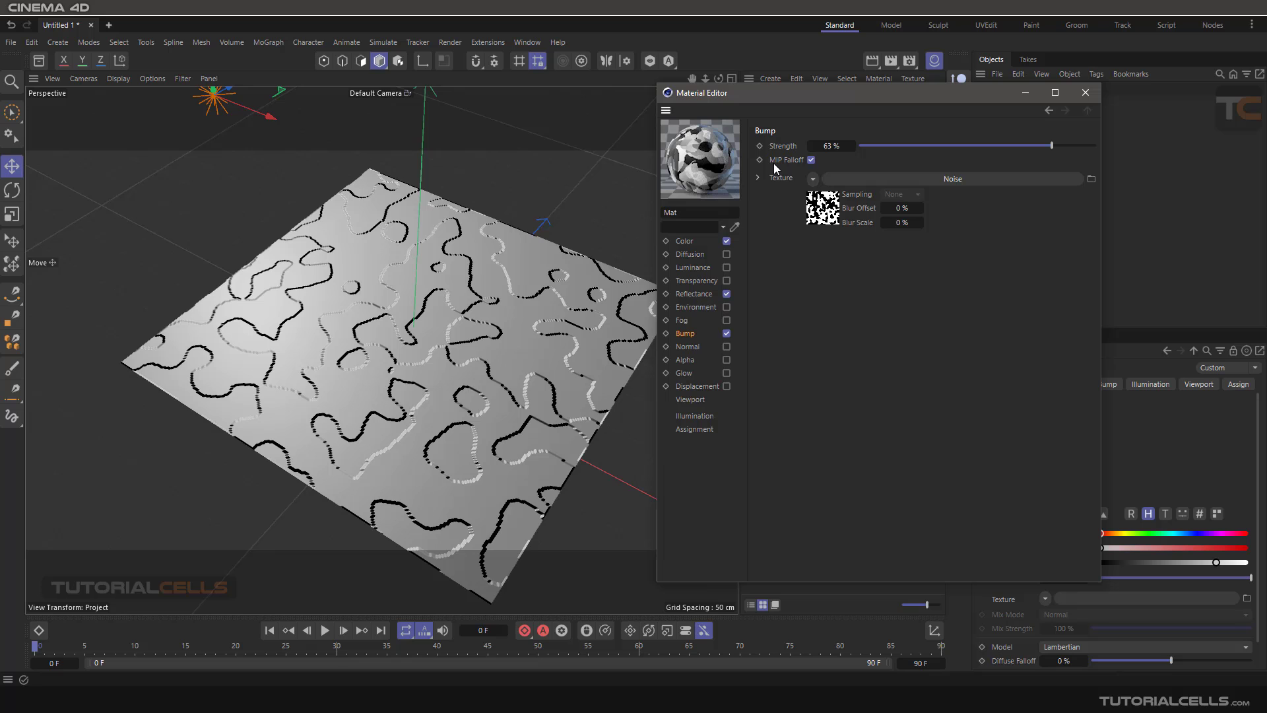
pyautogui.click(612, 698)
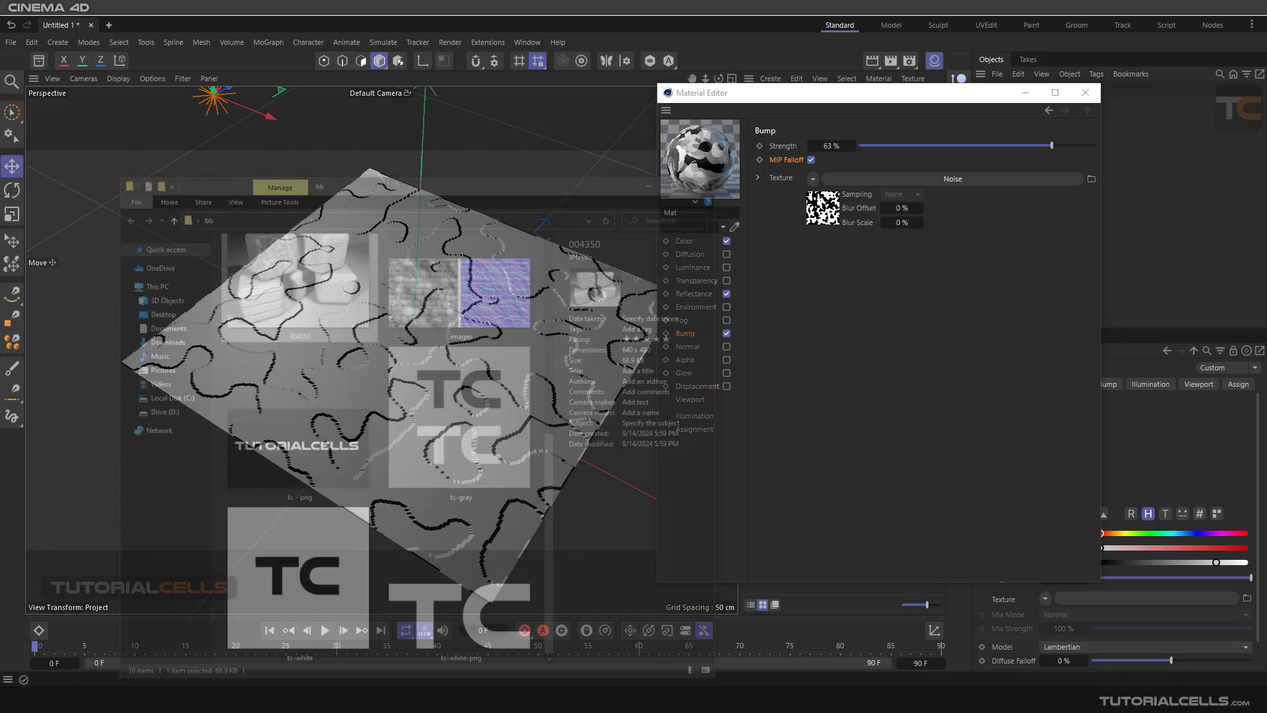
pyautogui.scroll(5, 370, 412)
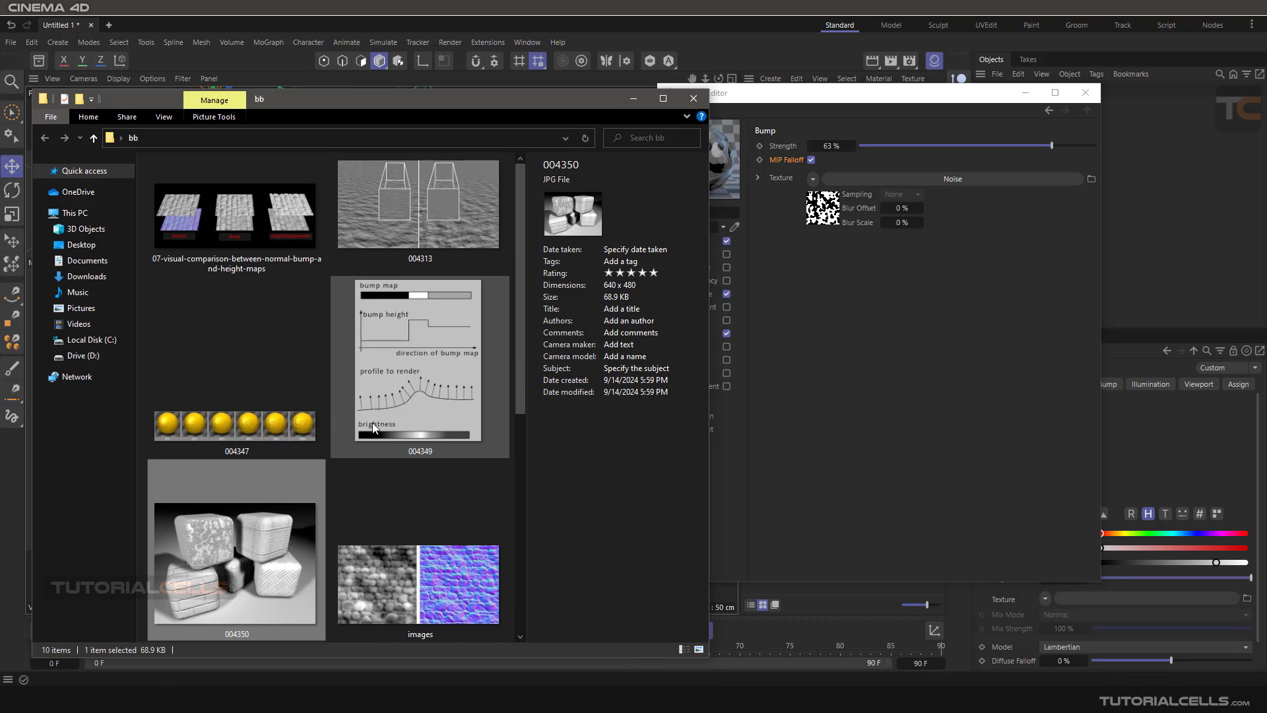
pyautogui.click(366, 214)
pyautogui.doubleClick(366, 214)
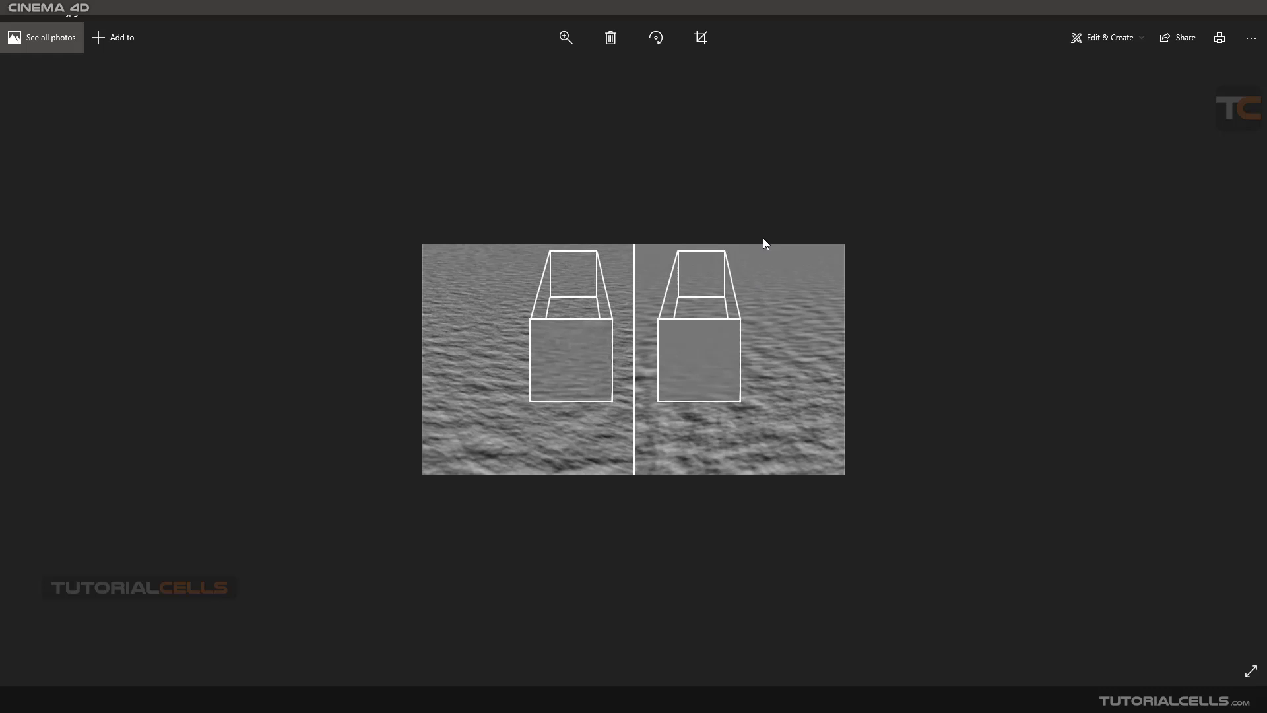
pyautogui.click(1246, 16)
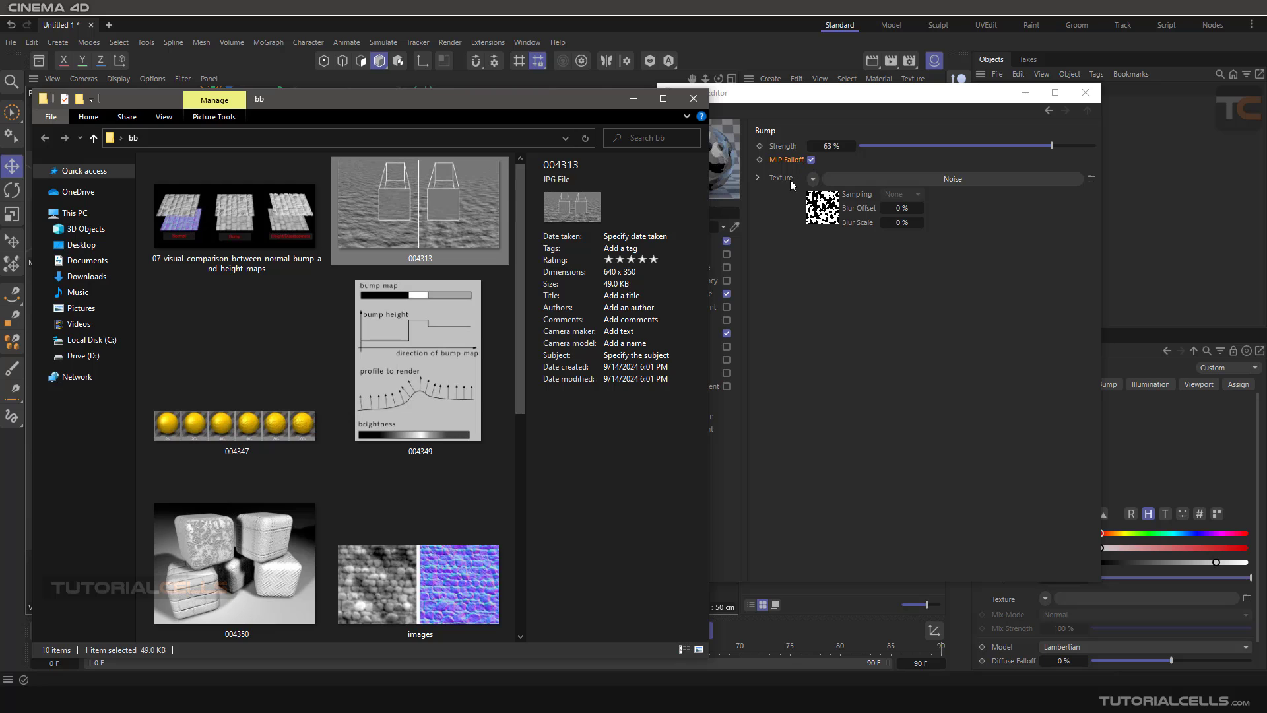
# Switch back to Cinema 4D, disable the Mat material's Bump channel, and show the Normal channel settings.
pyautogui.click(774, 117)
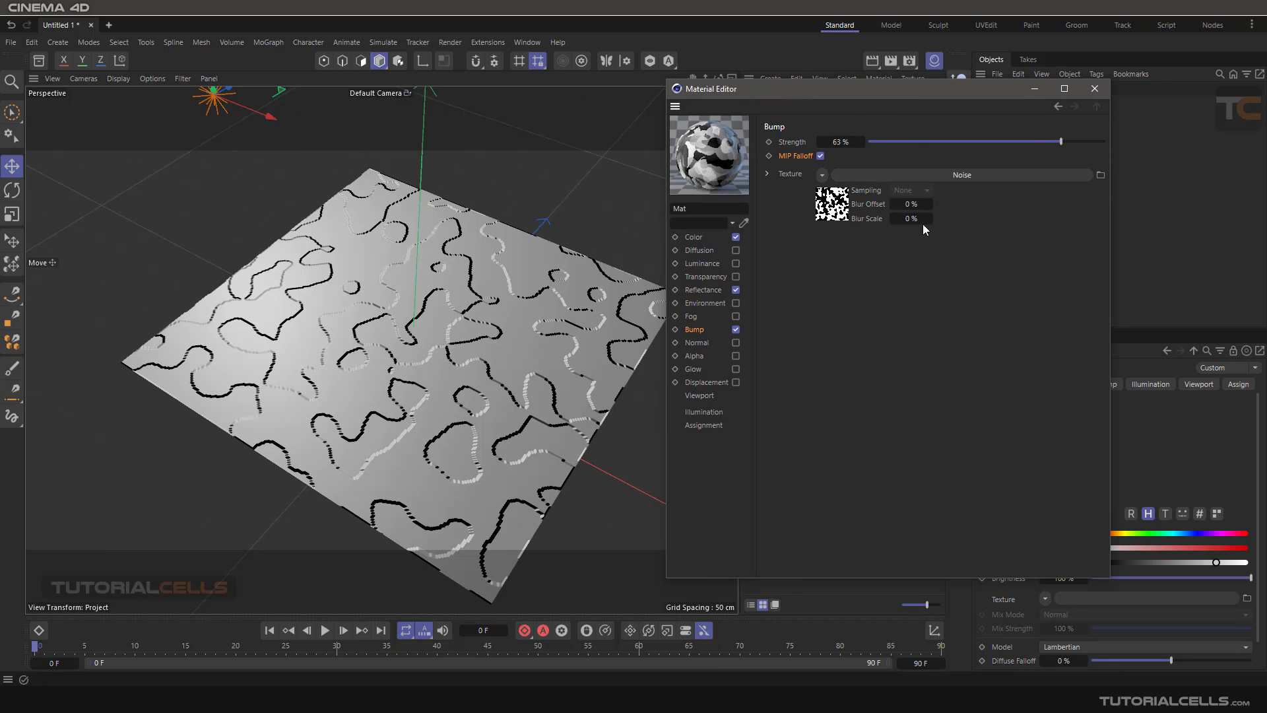
pyautogui.click(735, 329)
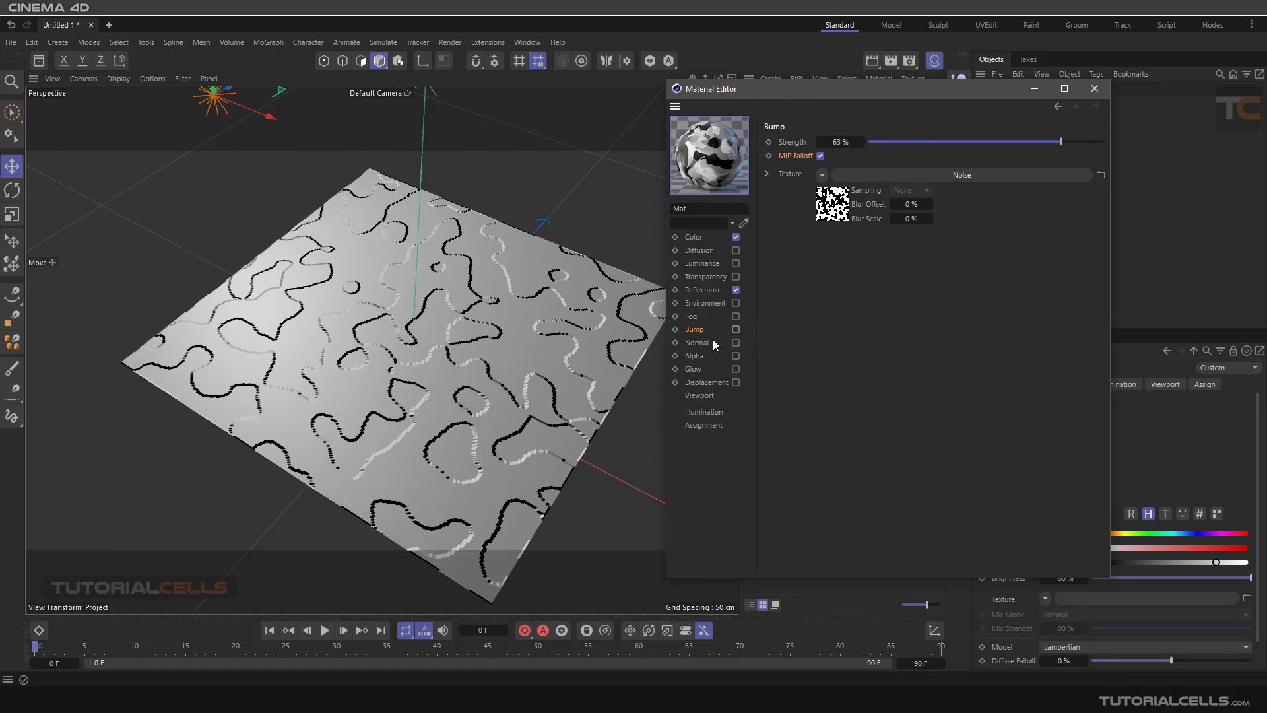
pyautogui.click(698, 343)
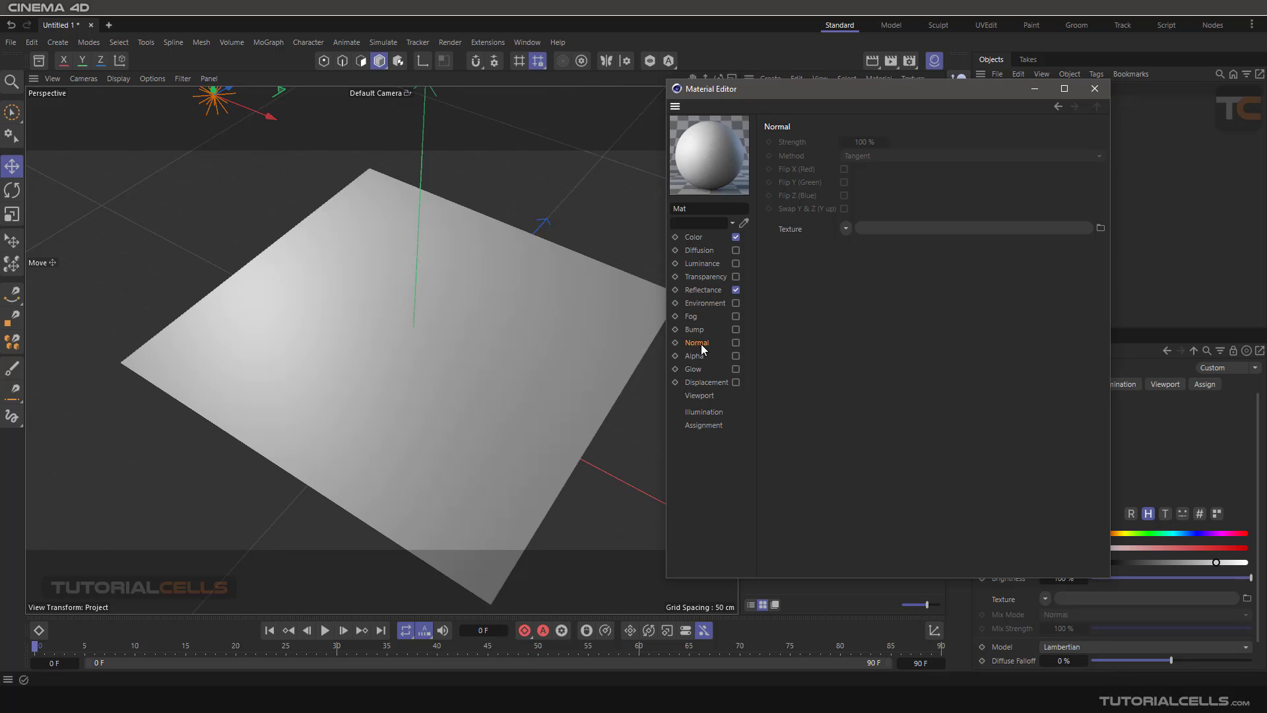